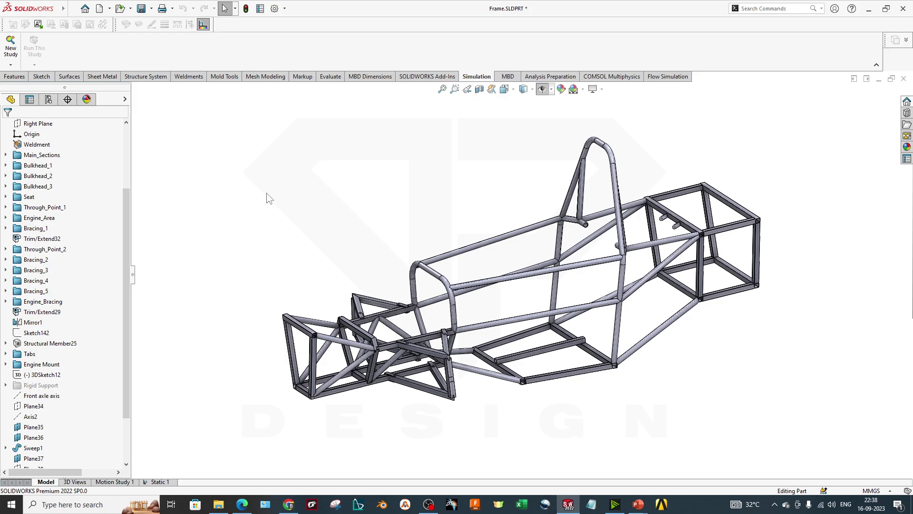
Orbit the frame from a side-on view round to a front-facing angle.
scroll(632, 256, "down", 2)
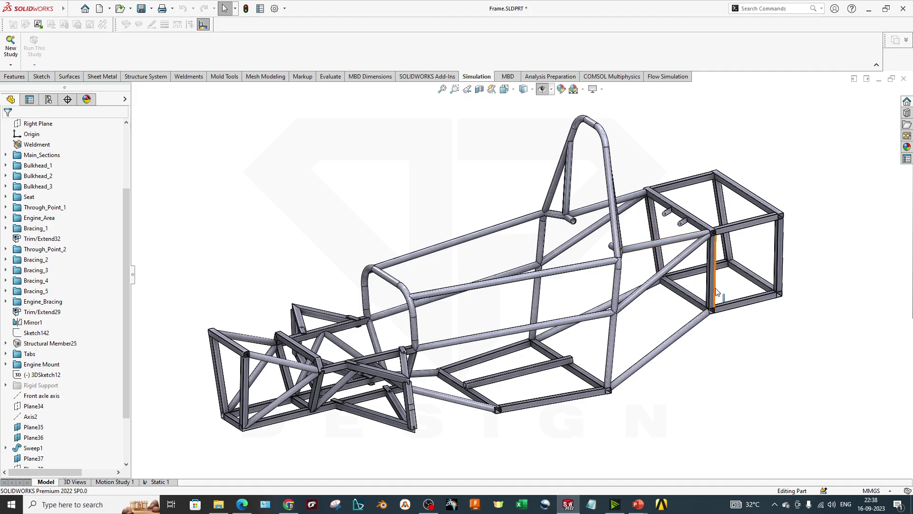
middle_click_drag(739, 301, 581, 320)
scroll(575, 317, "down", 2)
scroll(575, 318, "up", 2)
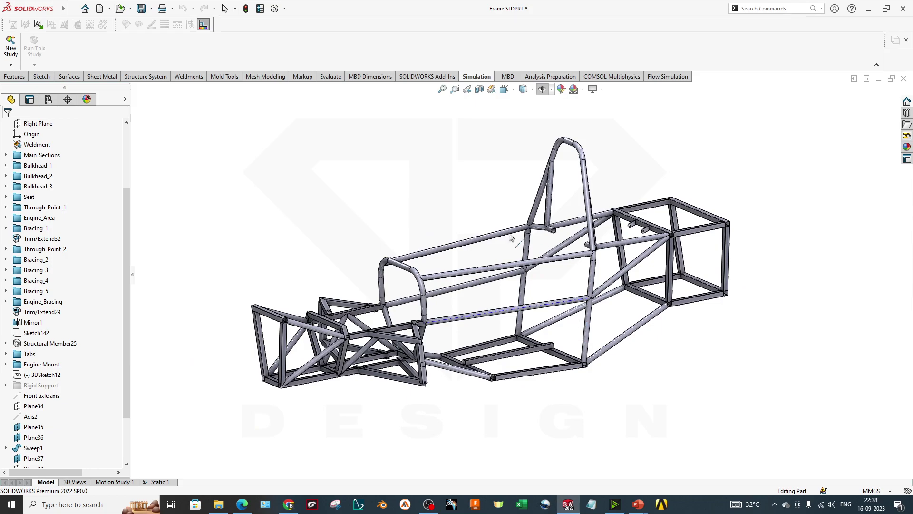
middle_click_drag(504, 202, 485, 203)
scroll(504, 266, "down", 2)
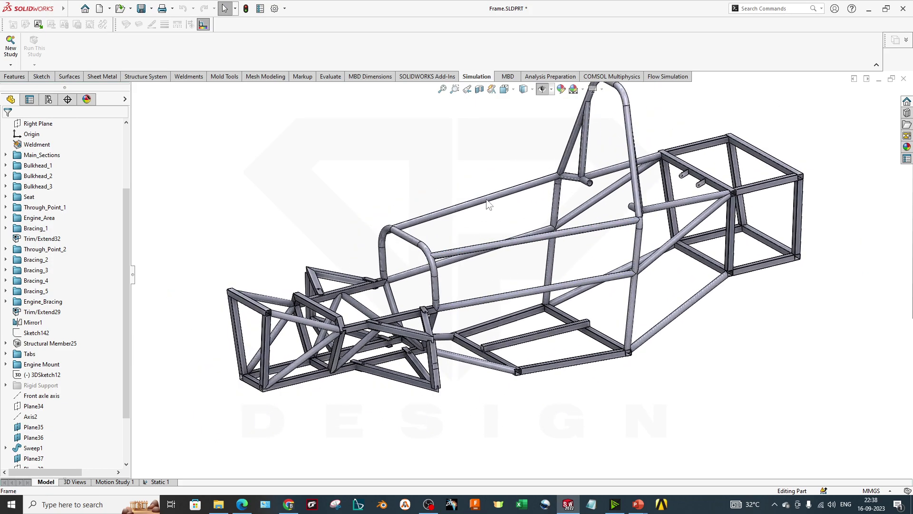
scroll(493, 233, "up", 3)
scroll(515, 252, "down", 5)
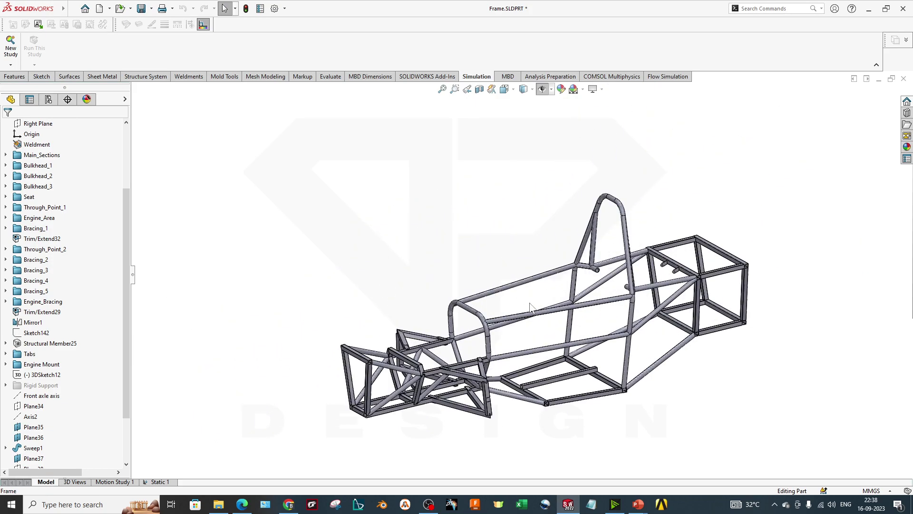
mouse_move(541, 363)
middle_mouse_down()
mouse_move(578, 362)
mouse_move(445, 339)
mouse_move(476, 325)
middle_mouse_up()
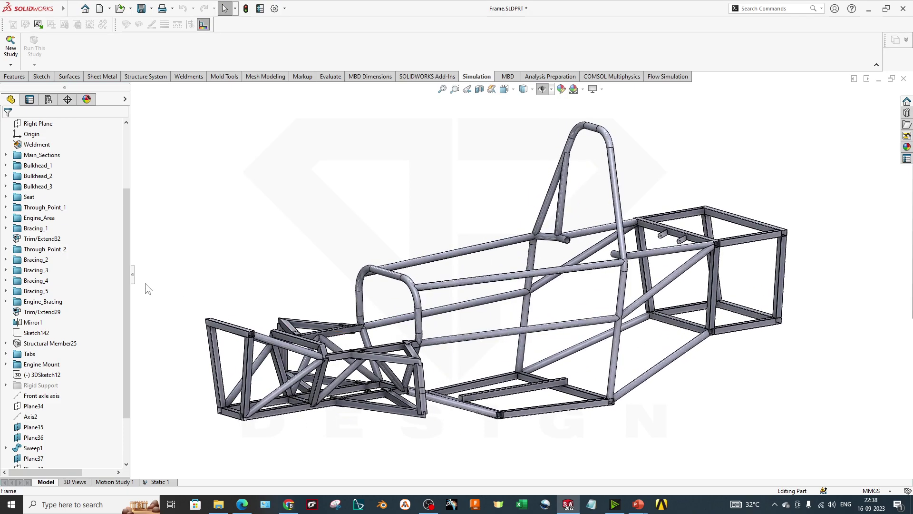
scroll(52, 228, "up", 2)
Highlight the Main_Sections, Bulkhead_2, Bulkhead_3, Through_Point_1 and Bracing_1 members, then clear the selection.
left_click(41, 217)
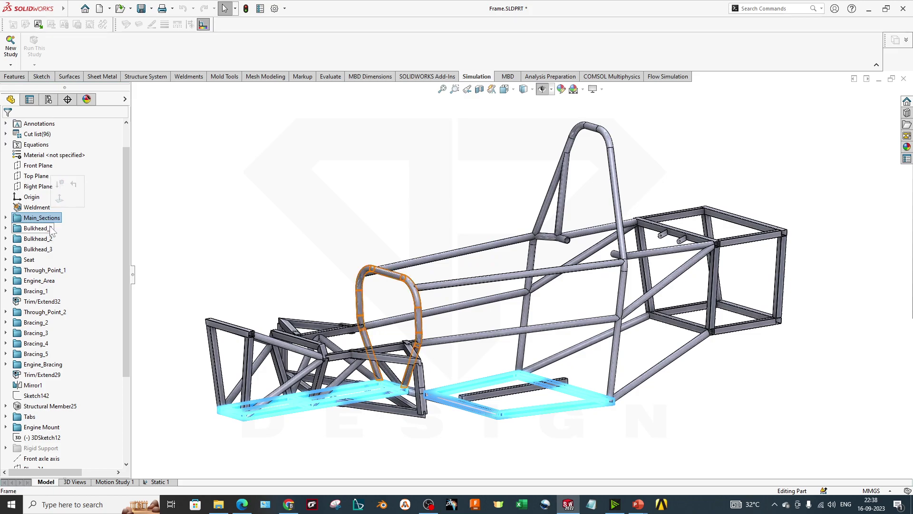
left_click(38, 238)
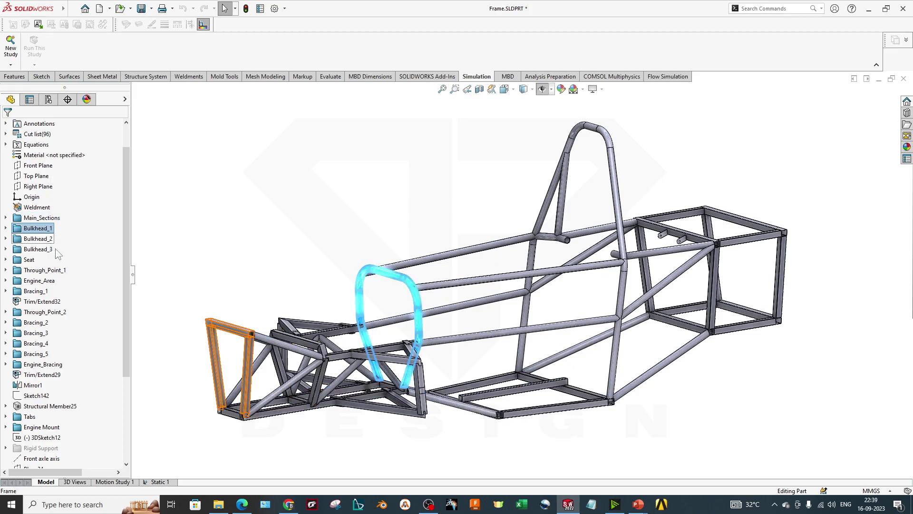
left_click(38, 248)
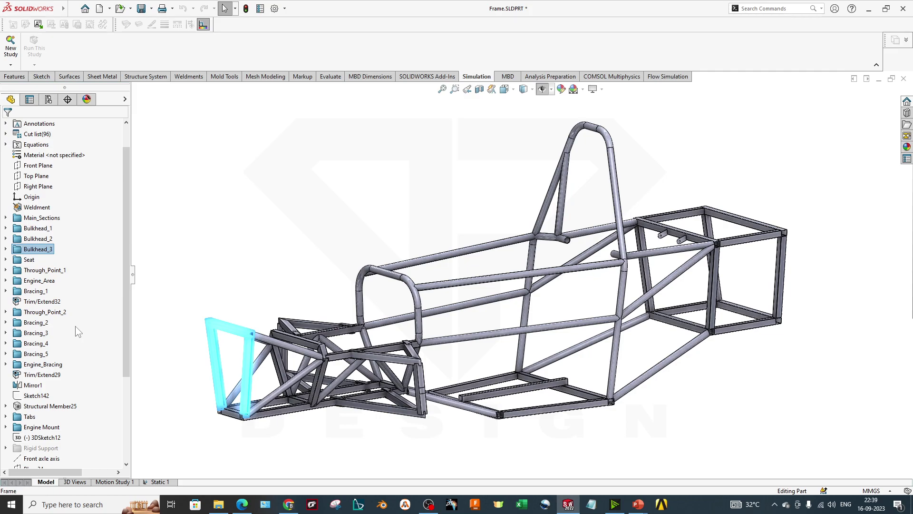
left_click(37, 238)
left_click(36, 249)
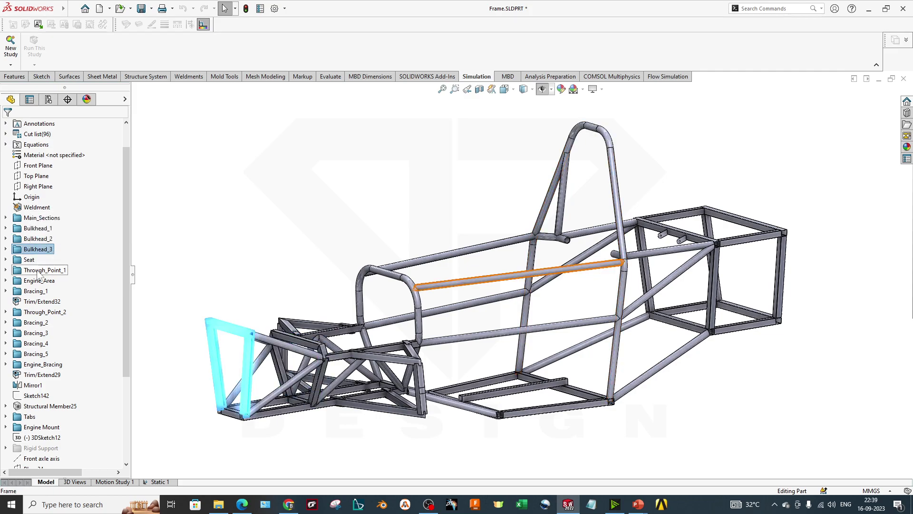
left_click(40, 270)
left_click(36, 291)
middle_click_drag(417, 310, 745, 226)
key("Escape")
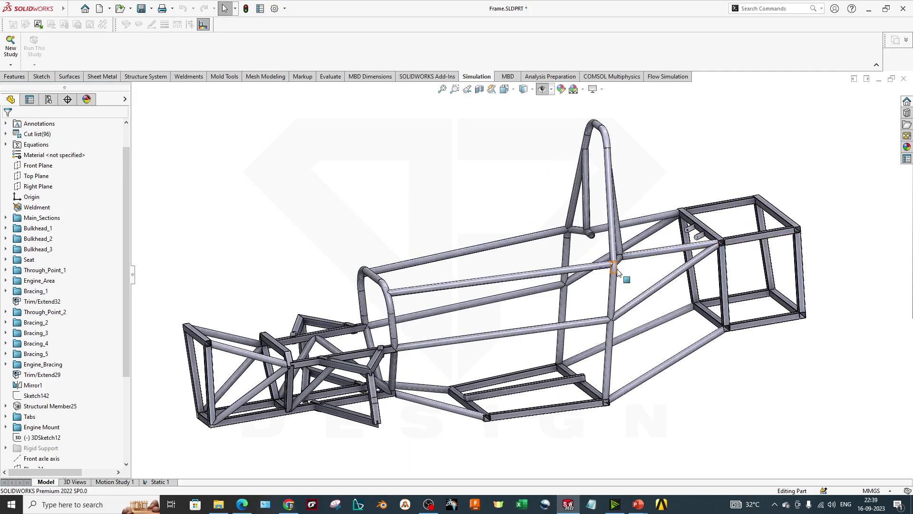
Reorient the frame and switch to the Static 1 simulation study.
middle_click_drag(619, 275, 660, 317)
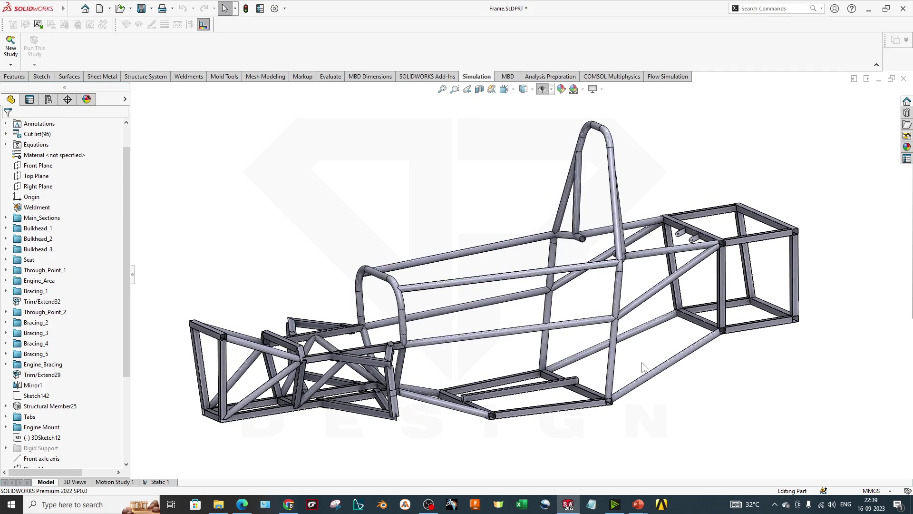
middle_click_drag(566, 388, 569, 392)
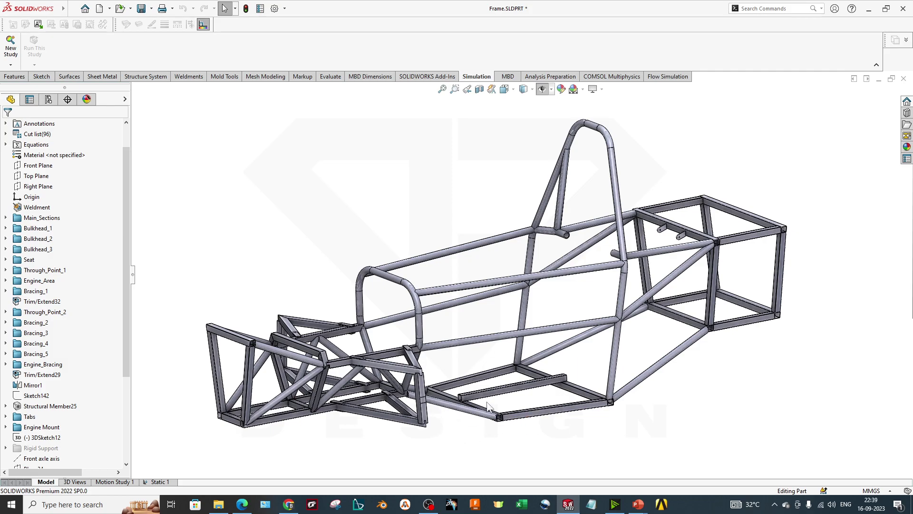
scroll(489, 407, "down", 1)
scroll(520, 422, "up", 1)
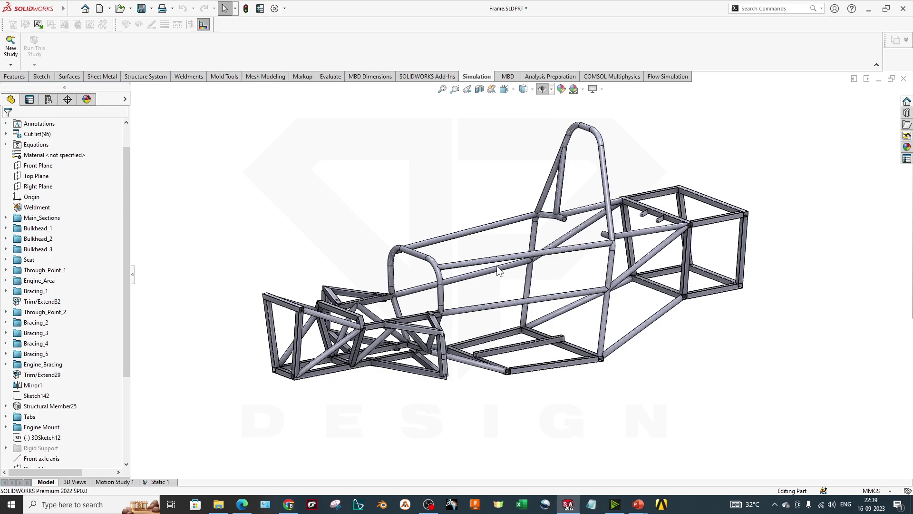
scroll(506, 300, "down", 1)
scroll(506, 298, "up", 1)
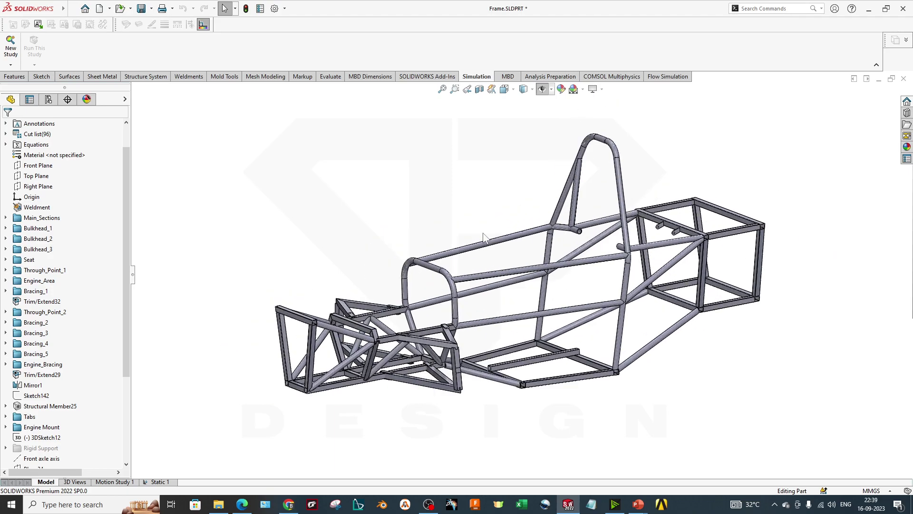
scroll(528, 285, "up", 1)
scroll(510, 314, "down", 1)
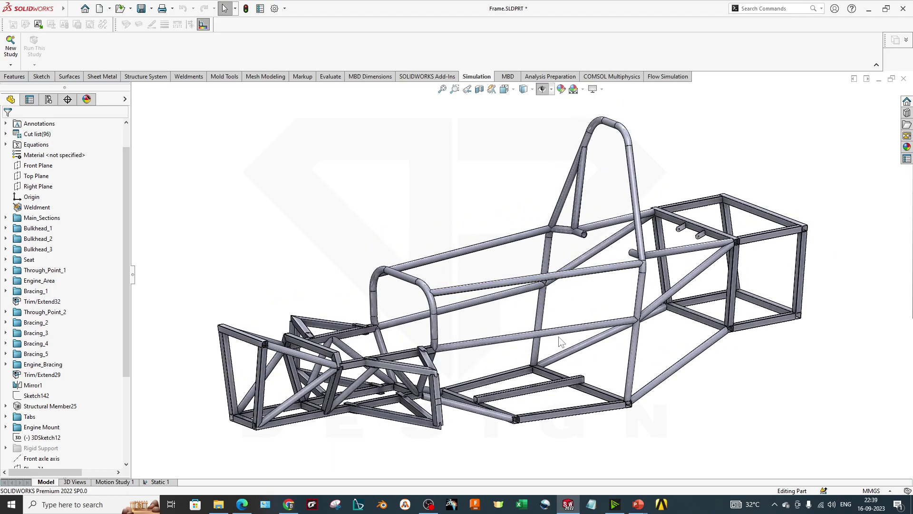
scroll(561, 341, "down", 1)
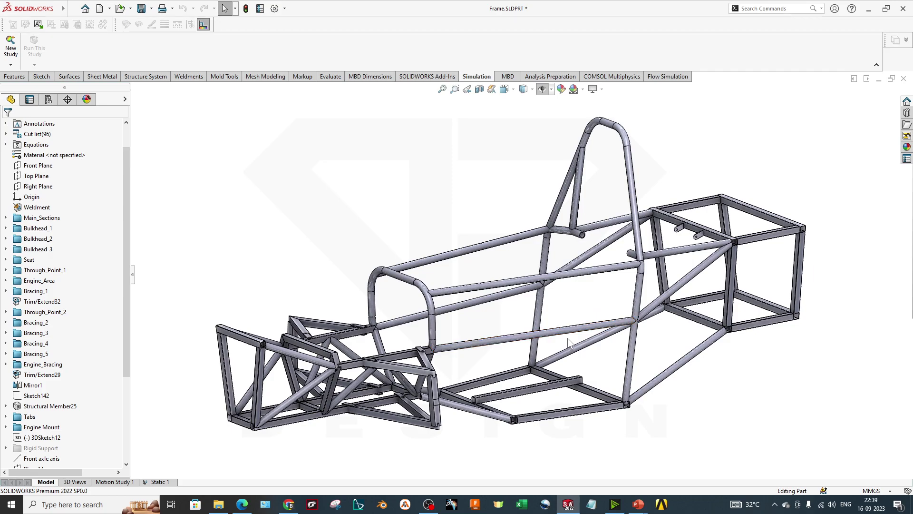
scroll(518, 395, "down", 1)
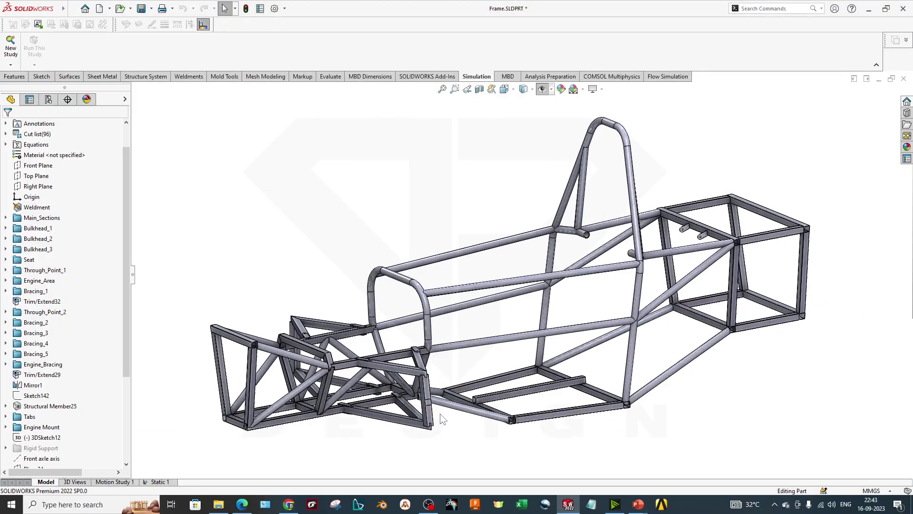
middle_click_drag(666, 376, 692, 389)
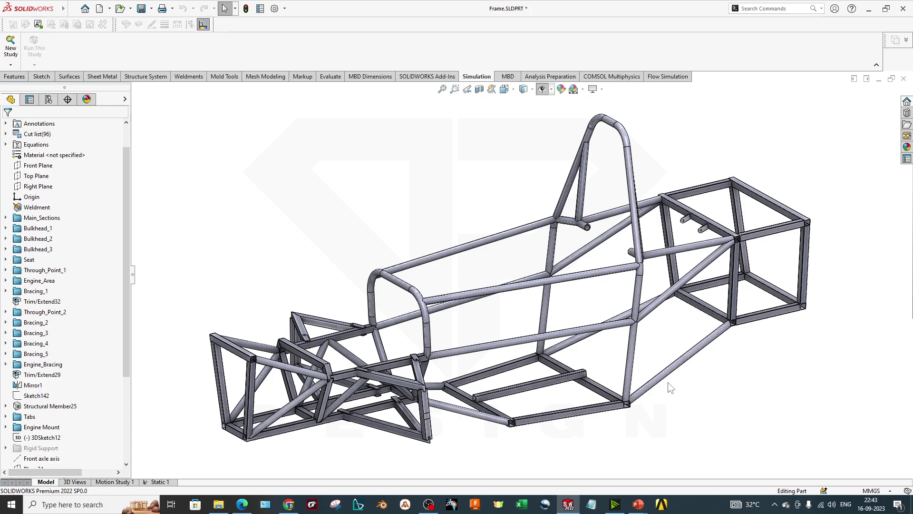
left_click(151, 482)
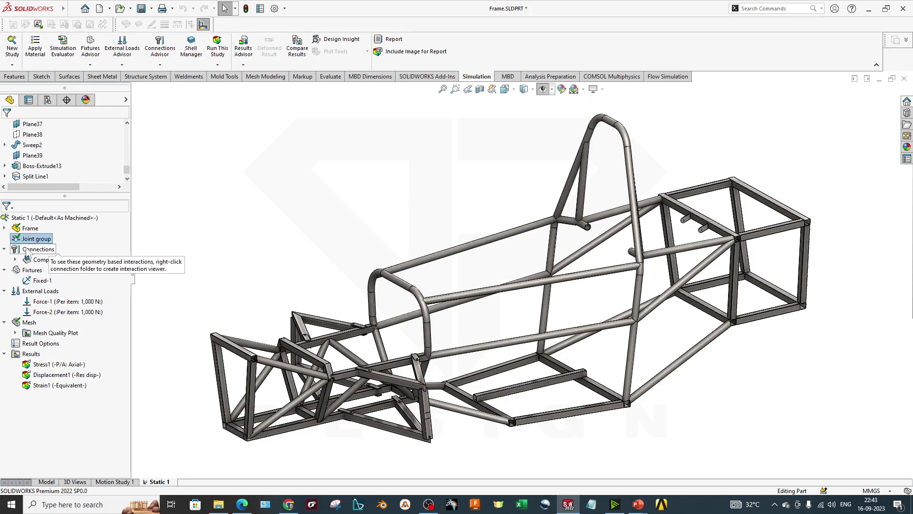
left_click(4, 228)
left_click(5, 228)
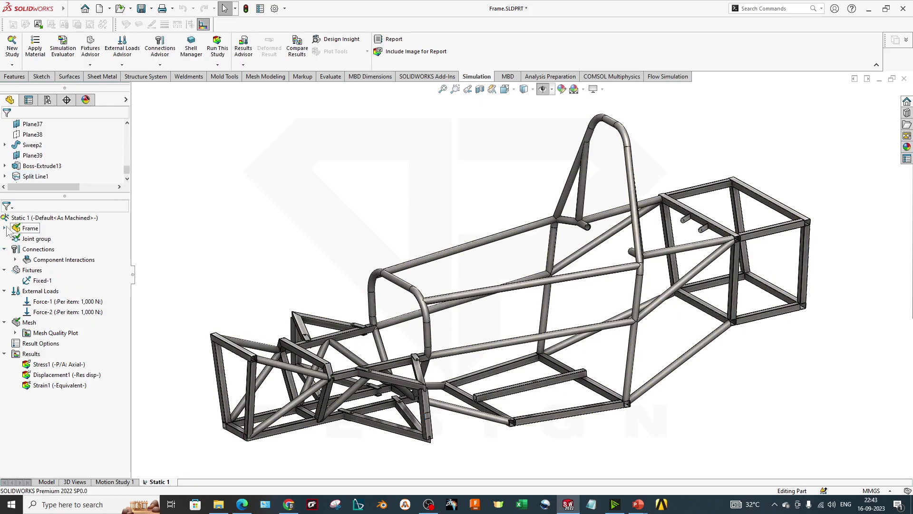
left_click(93, 219)
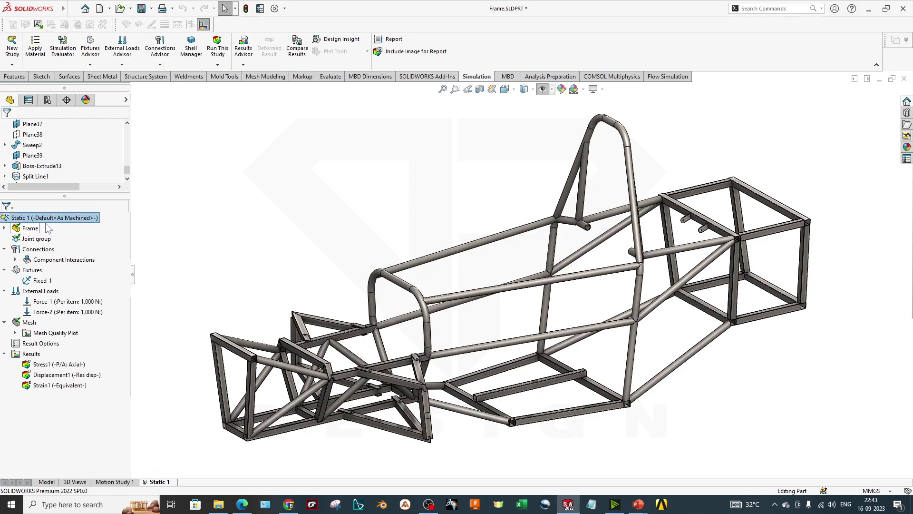
right_click(50, 218)
left_click(209, 212)
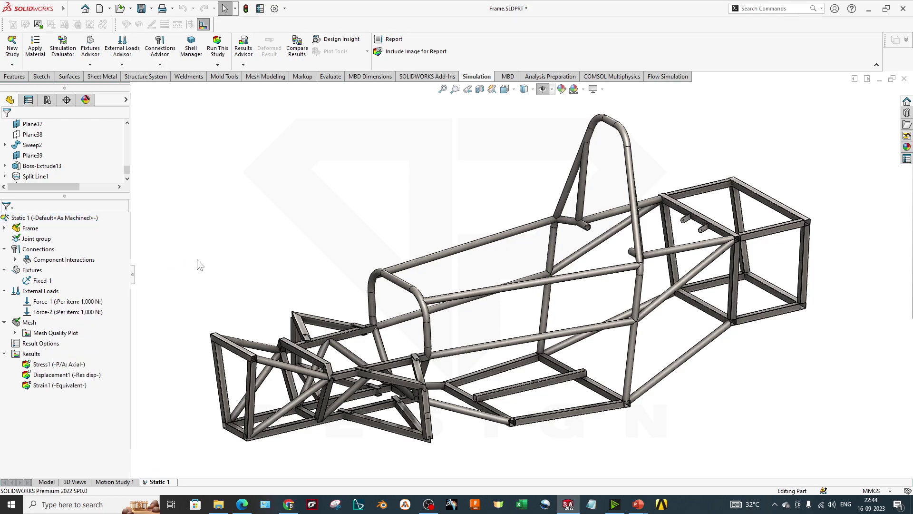
middle_click_drag(573, 319, 603, 358)
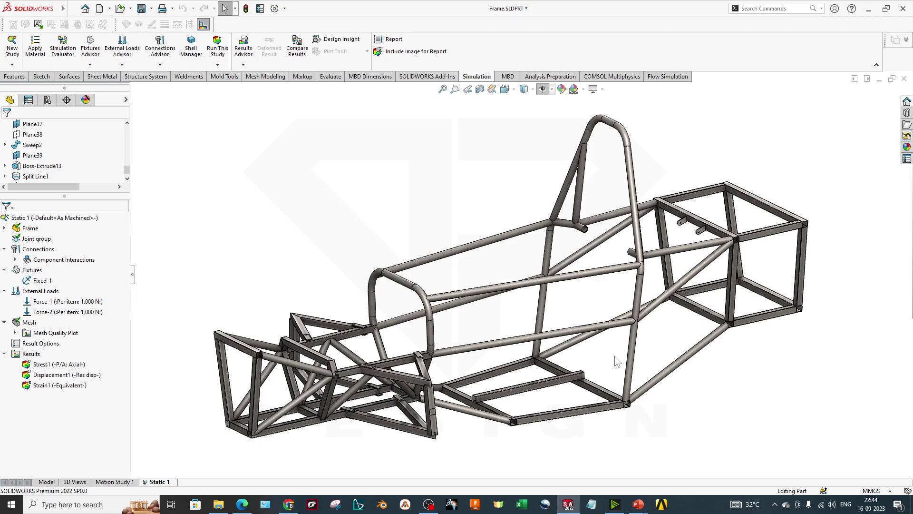
Edit the Joint group and inspect the frame's beam joints up close.
right_click(37, 239)
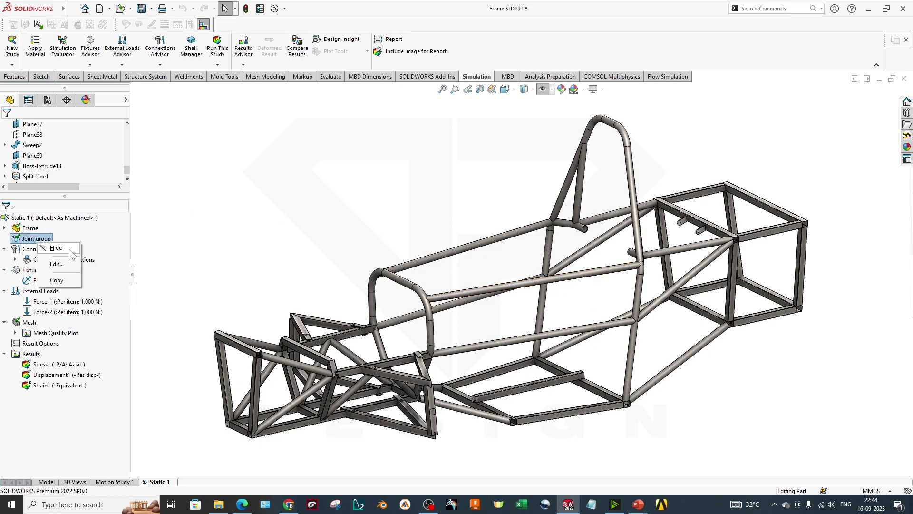
left_click(78, 264)
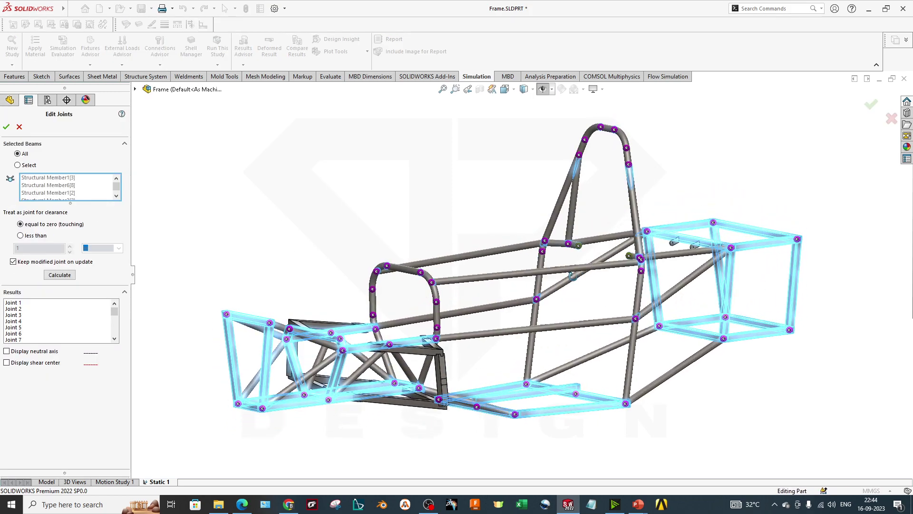
middle_click_drag(572, 275, 602, 295)
scroll(603, 288, "down", 5)
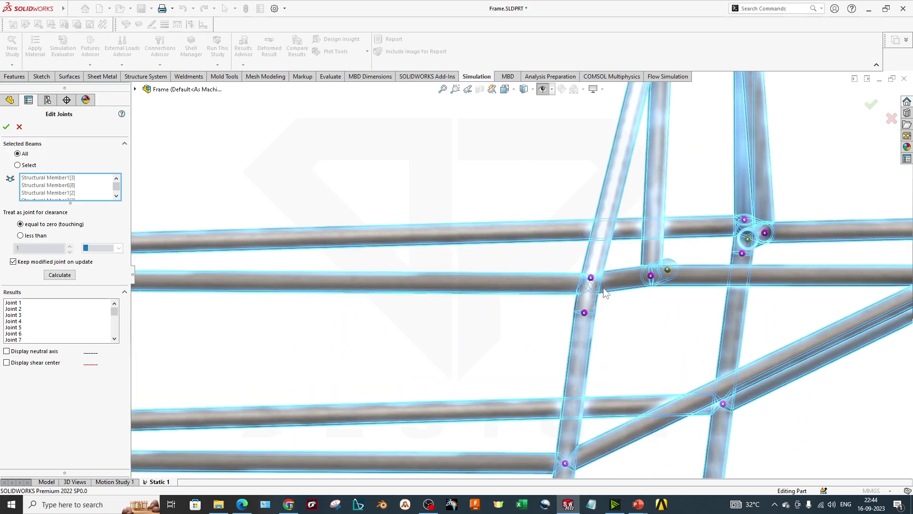
scroll(595, 286, "up", 6)
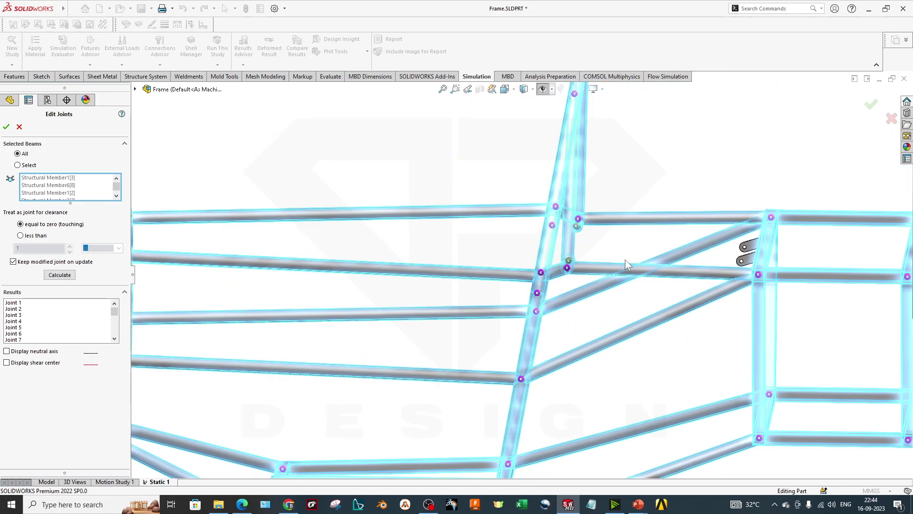
middle_click_drag(625, 259, 595, 252)
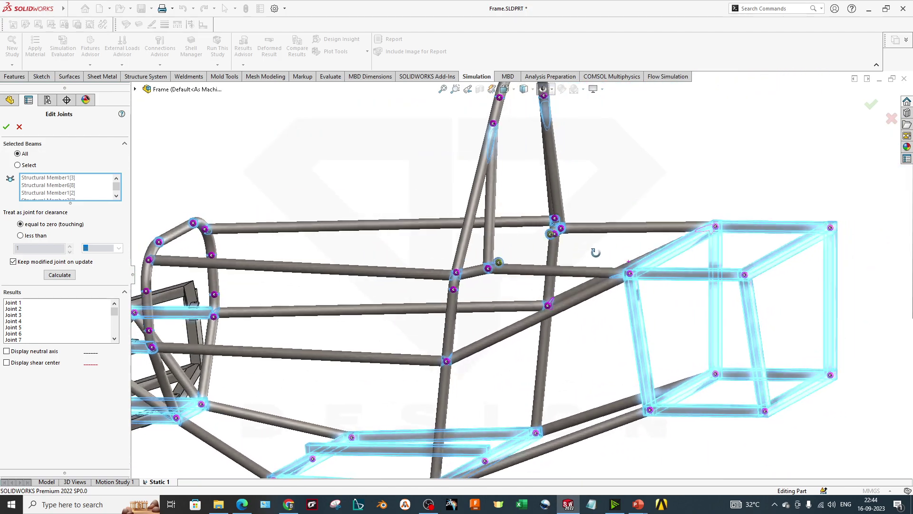
scroll(585, 248, "up", 4)
scroll(514, 200, "down", 7)
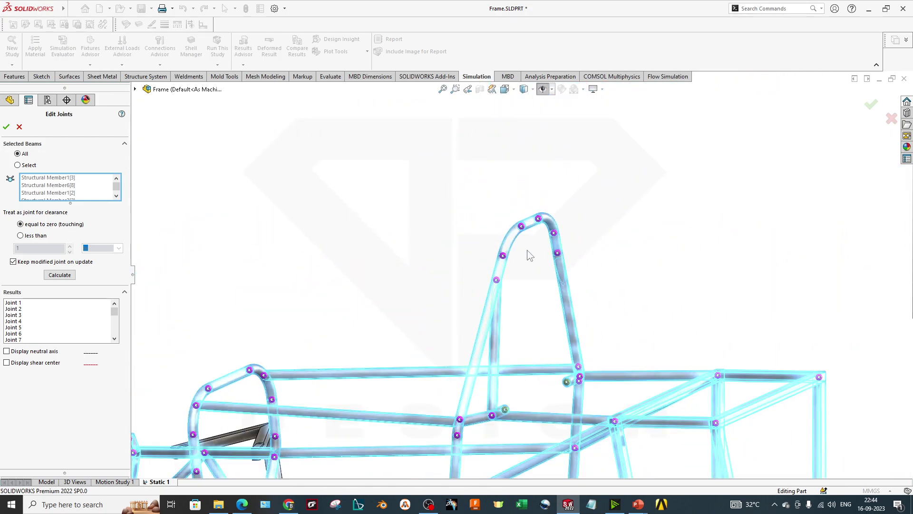
Check the joints from isometric views and accept the joint edits.
middle_click_drag(530, 255, 358, 333)
scroll(560, 252, "up", 5)
scroll(446, 335, "down", 2)
scroll(358, 333, "down", 5)
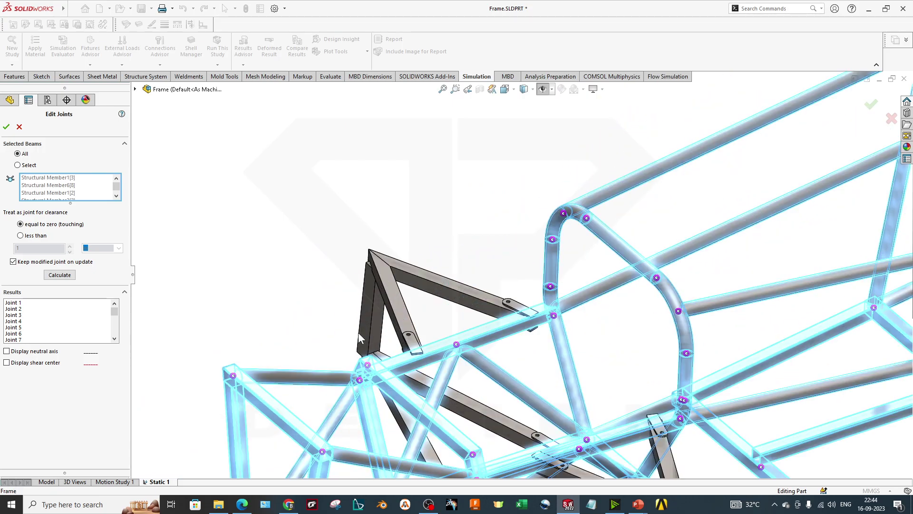
scroll(457, 318, "up", 5)
middle_click_drag(456, 317, 540, 328)
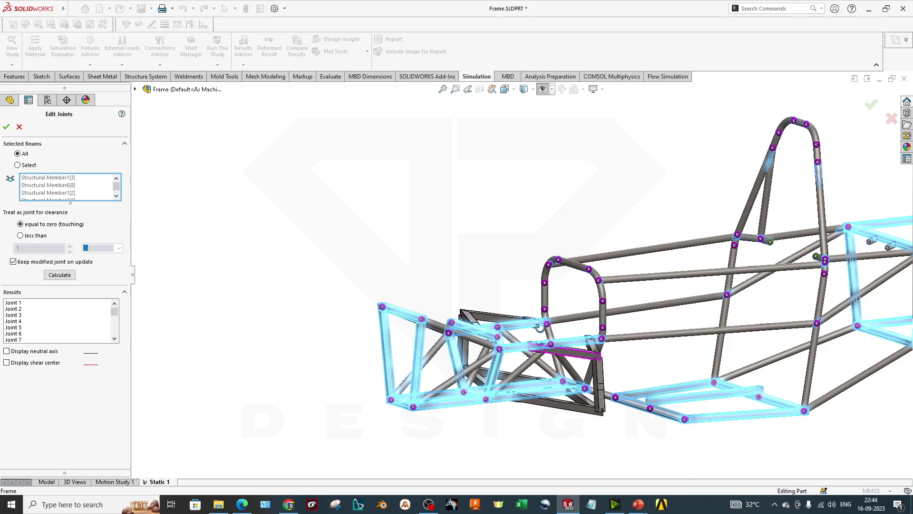
scroll(540, 329, "down", 8)
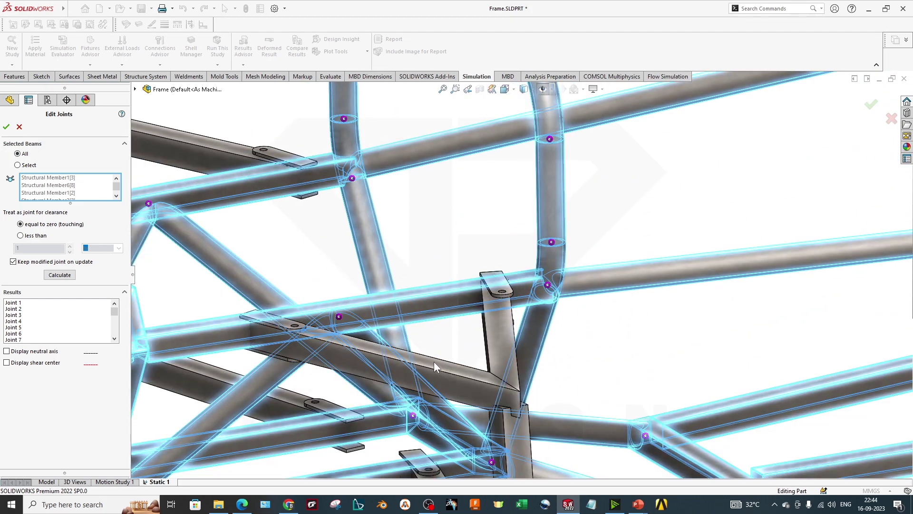
scroll(434, 361, "up", 8)
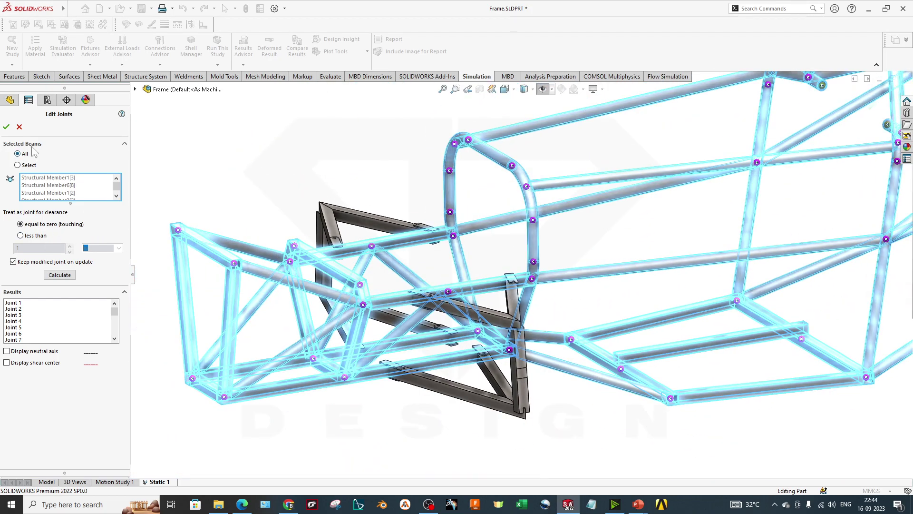
left_click(19, 127)
Open the Global Interaction definition under Component Interactions, bonded with a 0.01% gap.
scroll(561, 259, "down", 4)
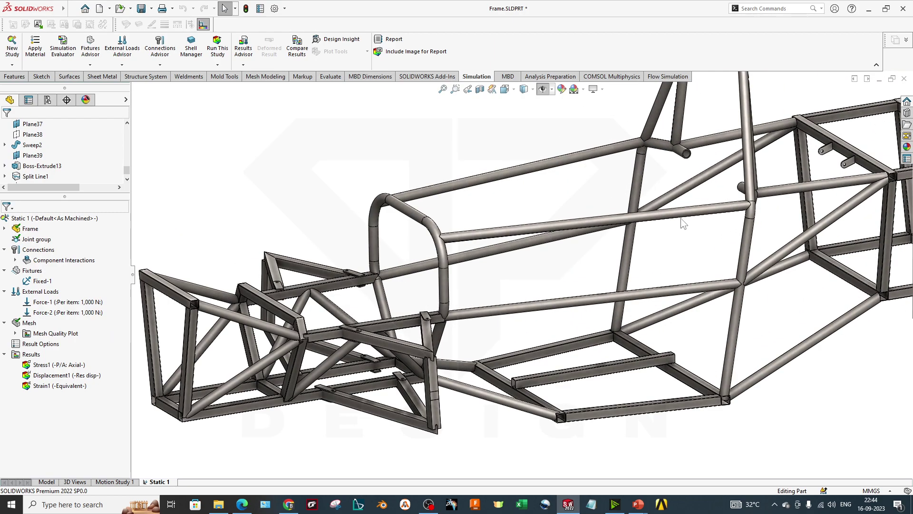
scroll(684, 224, "up", 6)
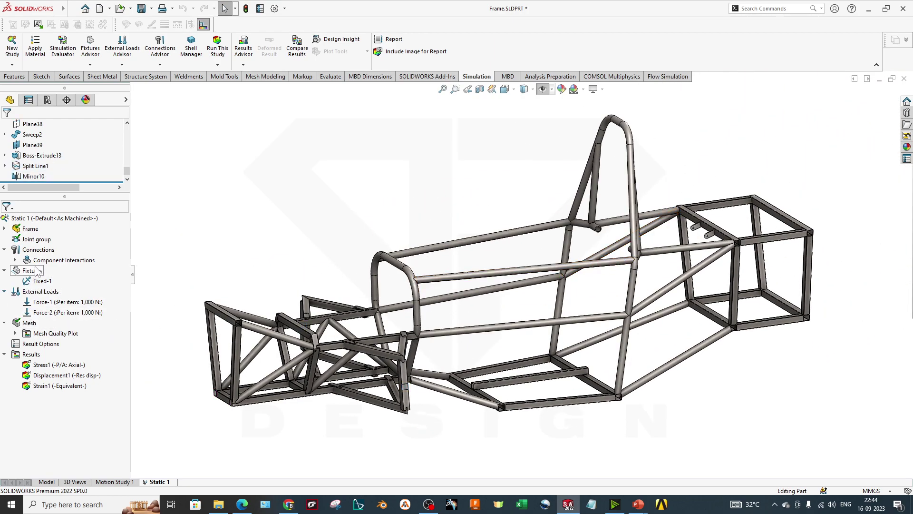
left_click(15, 260)
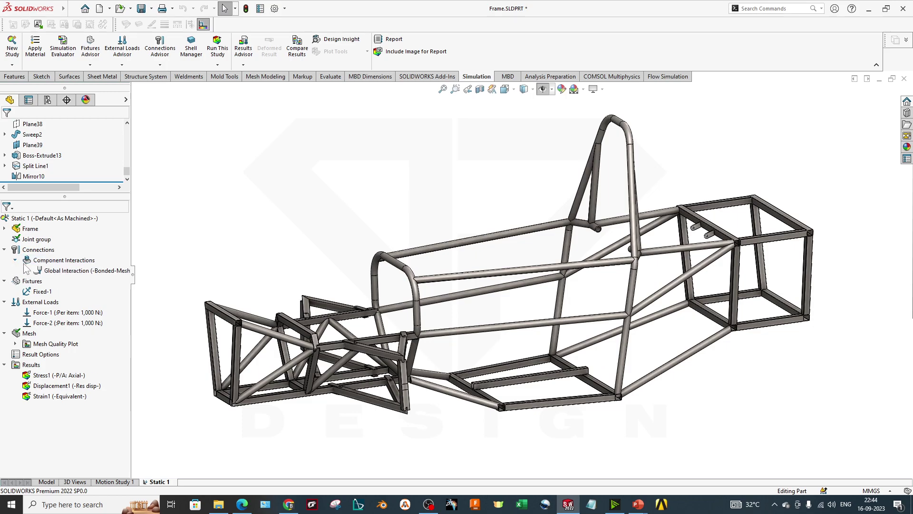
right_click(62, 270)
left_click(95, 272)
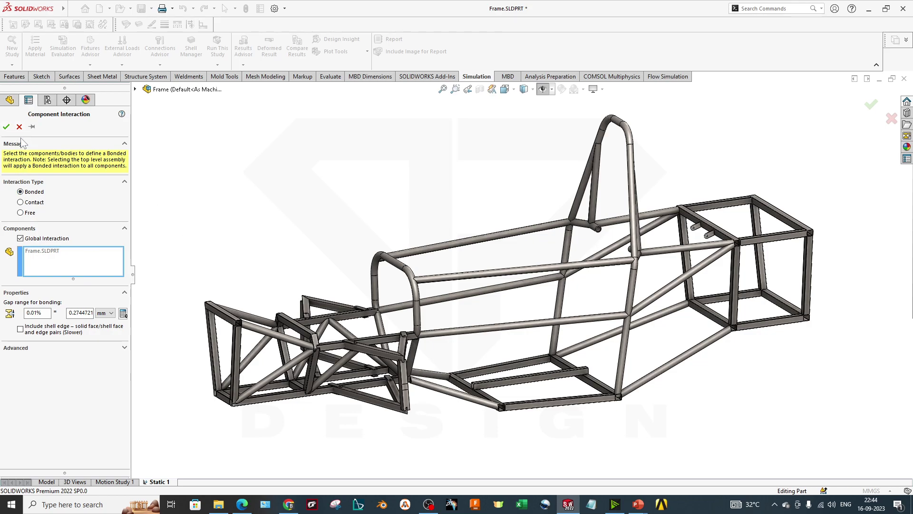
Close the Global Interaction settings unchanged and collapse the Connections group.
left_click(6, 126)
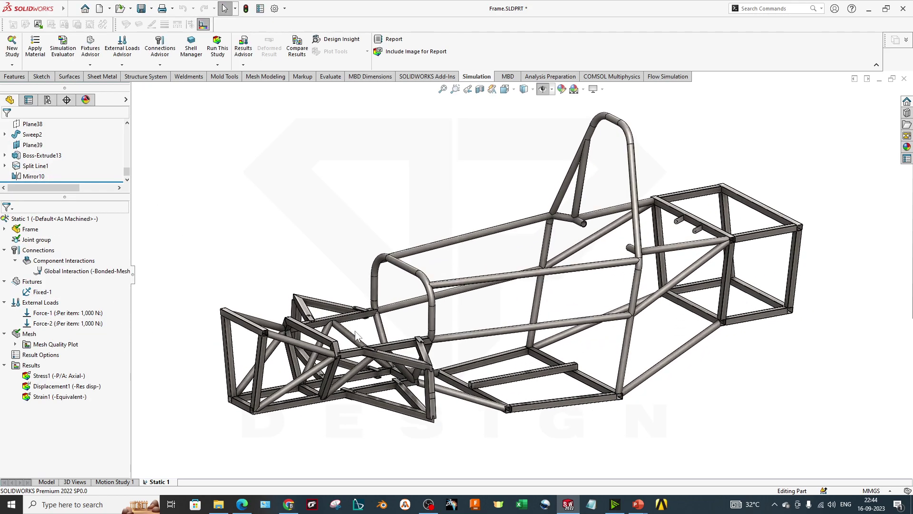
scroll(480, 278, "up", 2)
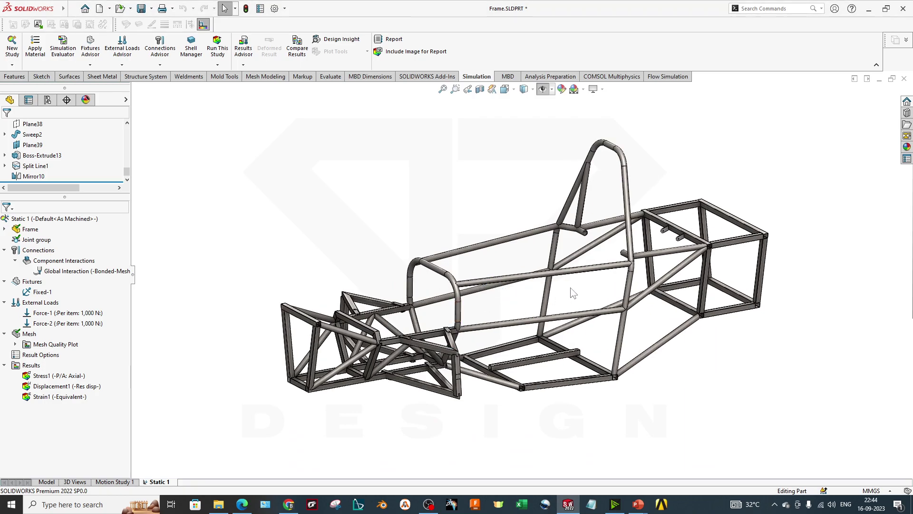
mouse_move(573, 293)
middle_mouse_down()
mouse_move(563, 290)
mouse_move(568, 307)
middle_mouse_up()
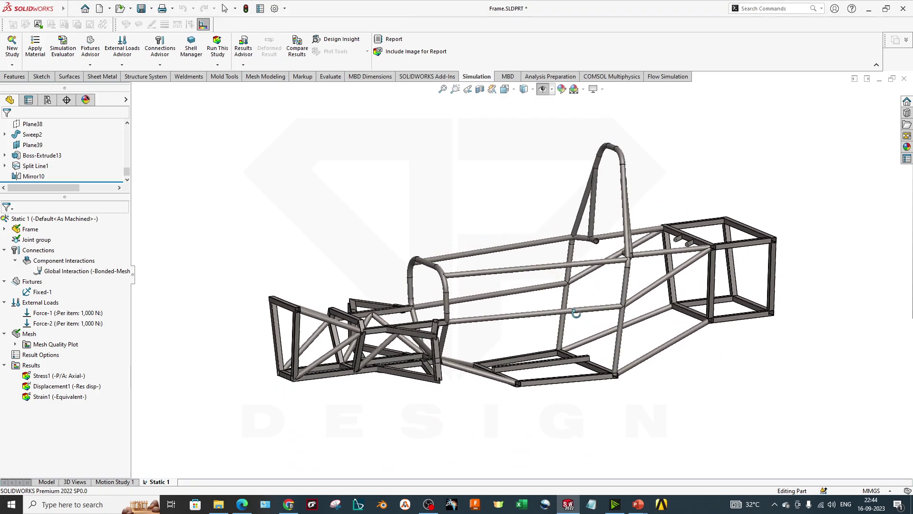
left_click(5, 250)
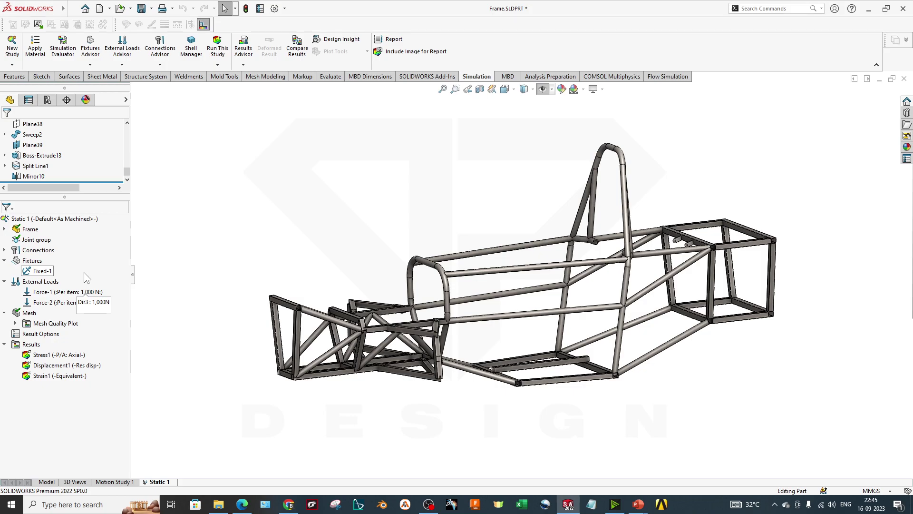
Leave Connections collapsed and select the Fixed-1 fixture under Fixtures.
right_click(38, 250)
left_click(2, 257)
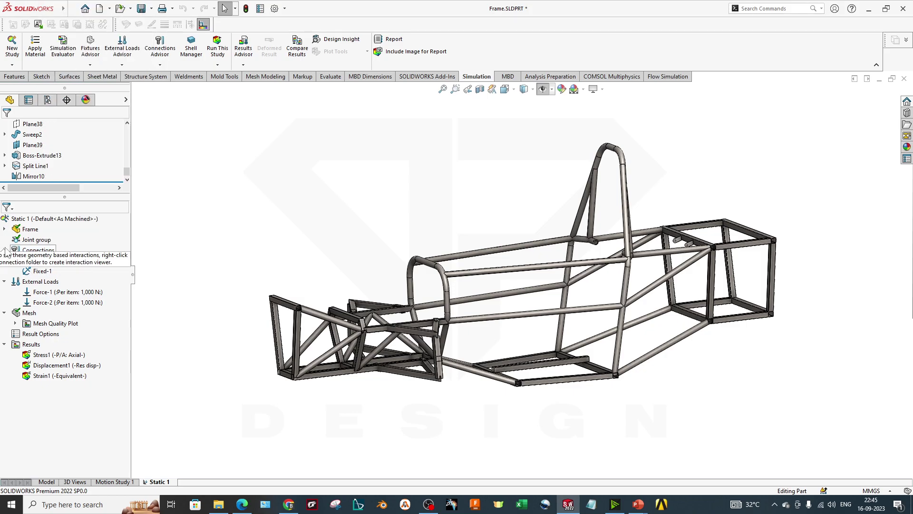
left_click(4, 249)
left_click(4, 250)
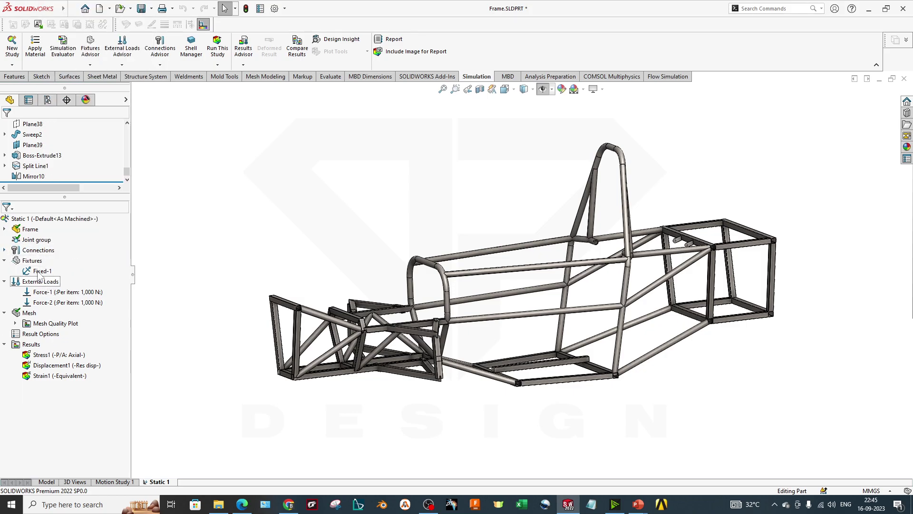
left_click(40, 271)
scroll(510, 322, "up", 2)
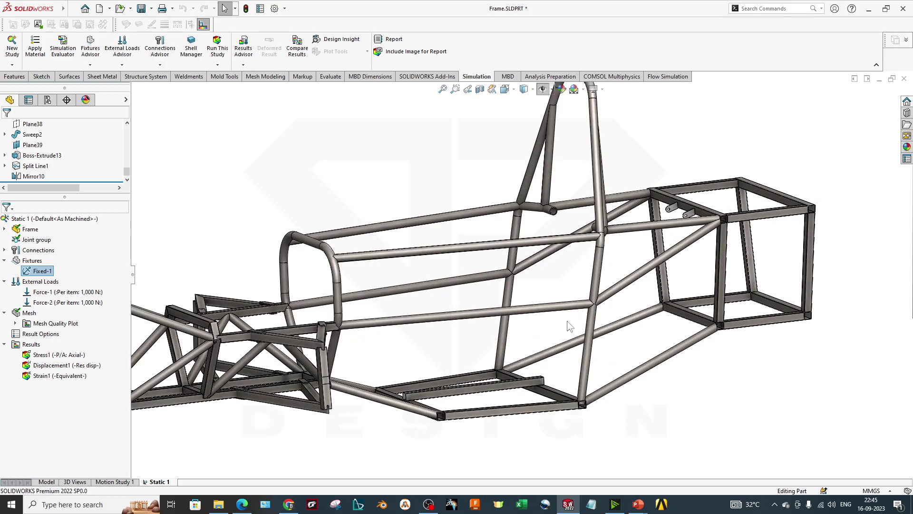
scroll(380, 299, "down", 4)
Review the existing Fixed-1 fixture definition and close it unchanged.
right_click(44, 278)
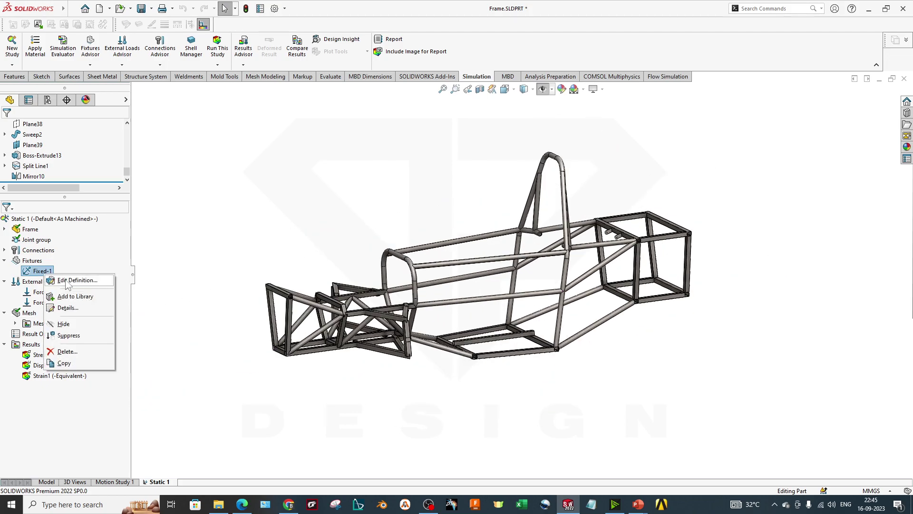
left_click(62, 285)
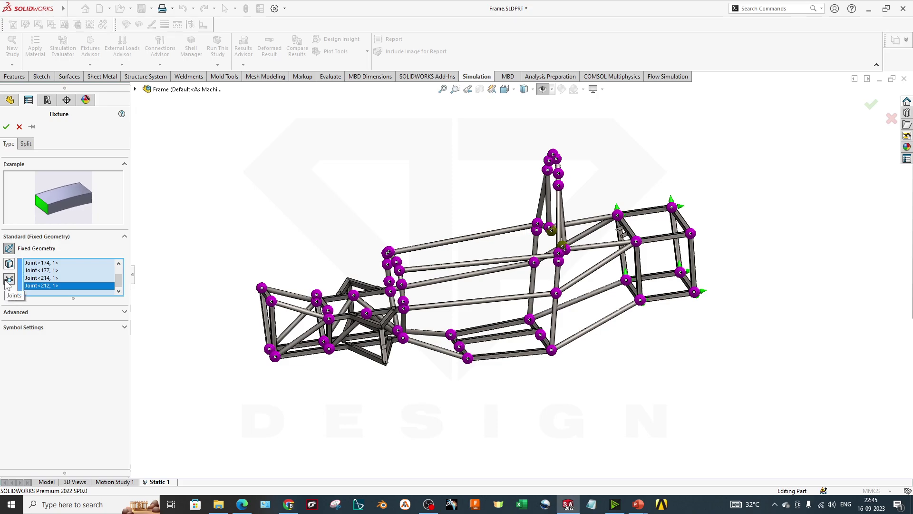
left_click(19, 127)
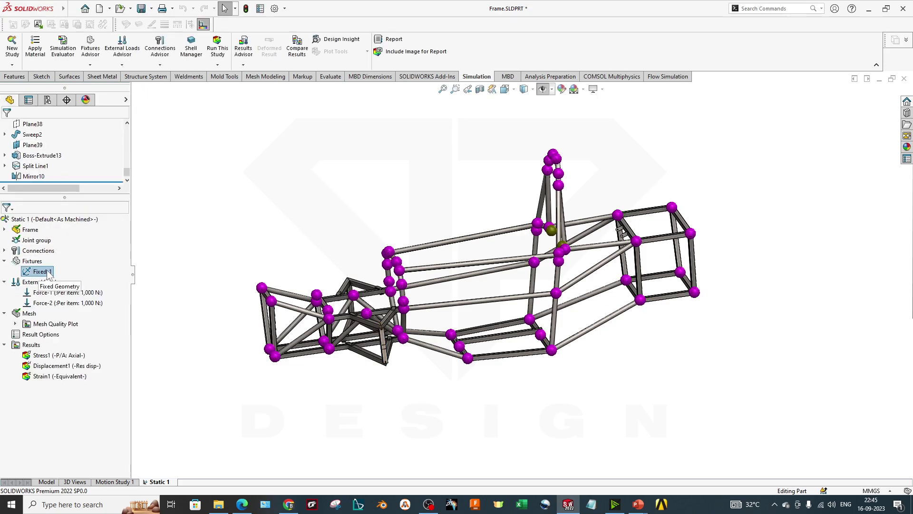
Start a Fixed Geometry fixture, then pick and clear a tube face.
left_click(90, 65)
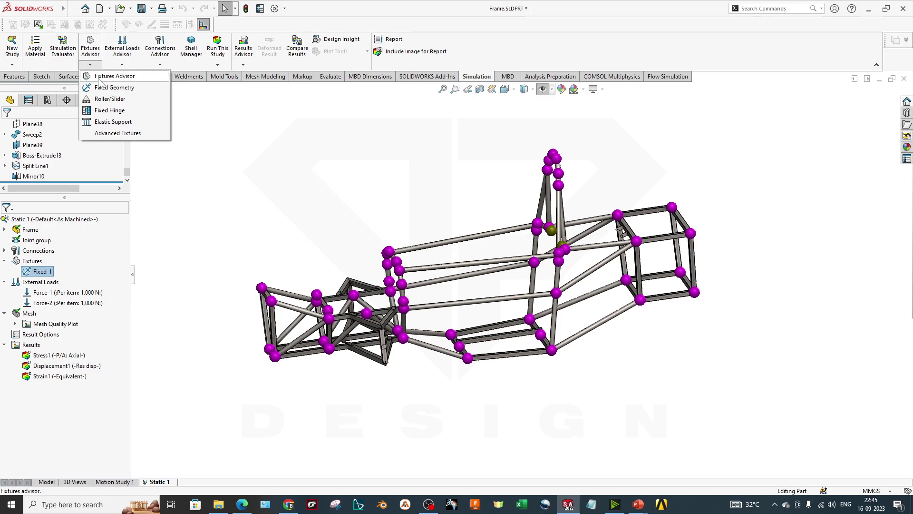
left_click(114, 88)
scroll(604, 224, "down", 10)
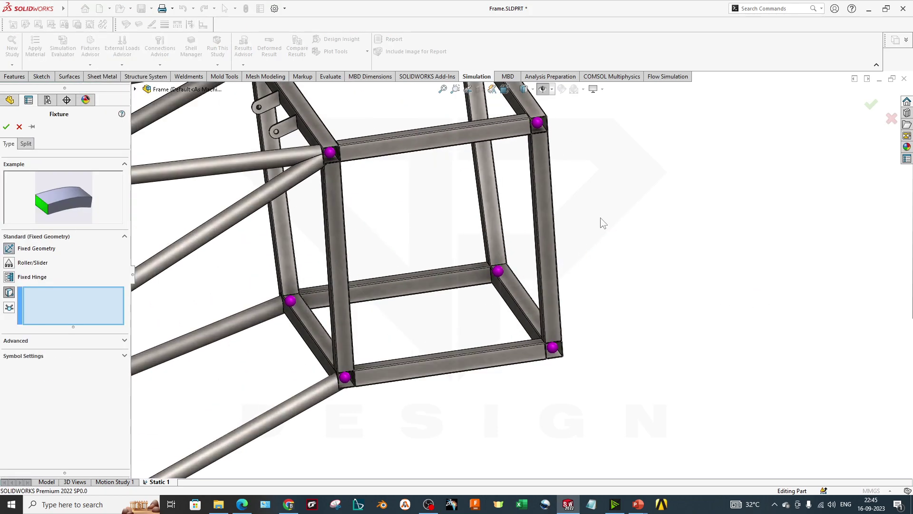
left_click(538, 127)
scroll(541, 142, "up", 3)
middle_click_drag(541, 149, 561, 302, "ctrl")
scroll(571, 306, "down", 5)
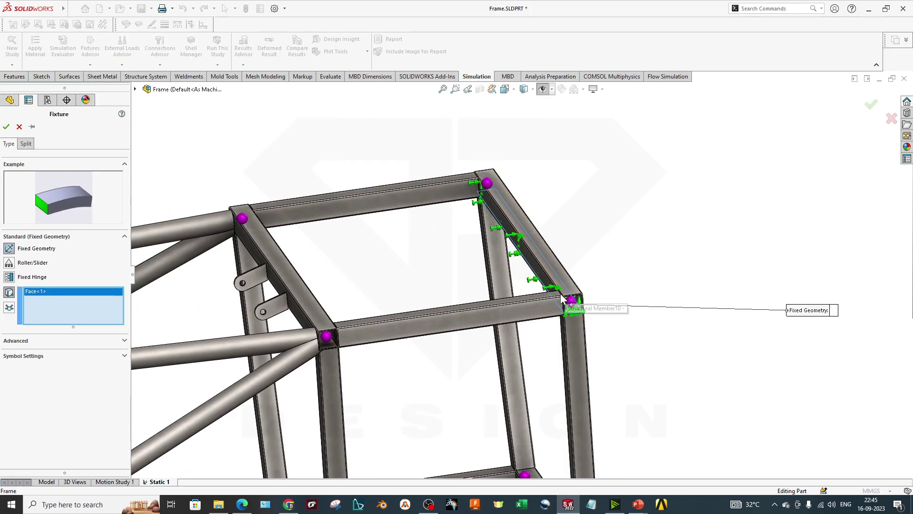
left_click(573, 303)
scroll(575, 308, "down", 3)
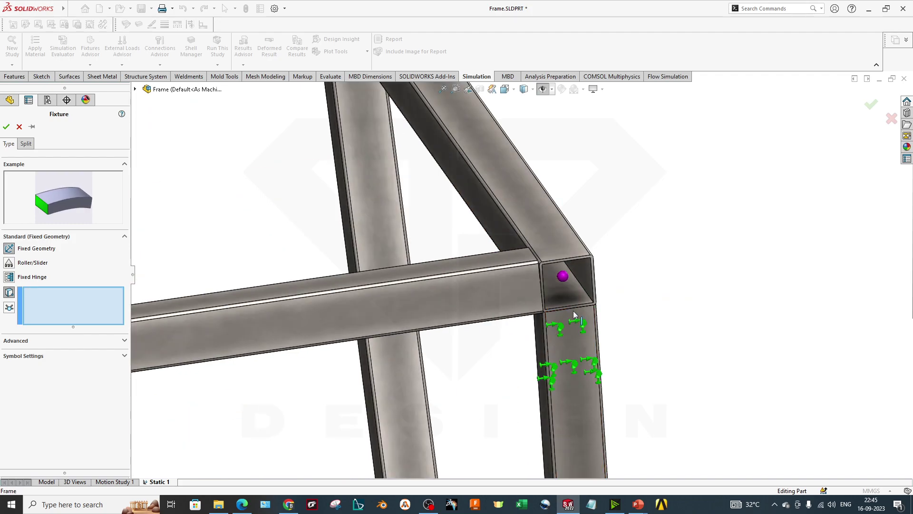
scroll(562, 295, "down", 3)
scroll(556, 280, "up", 3)
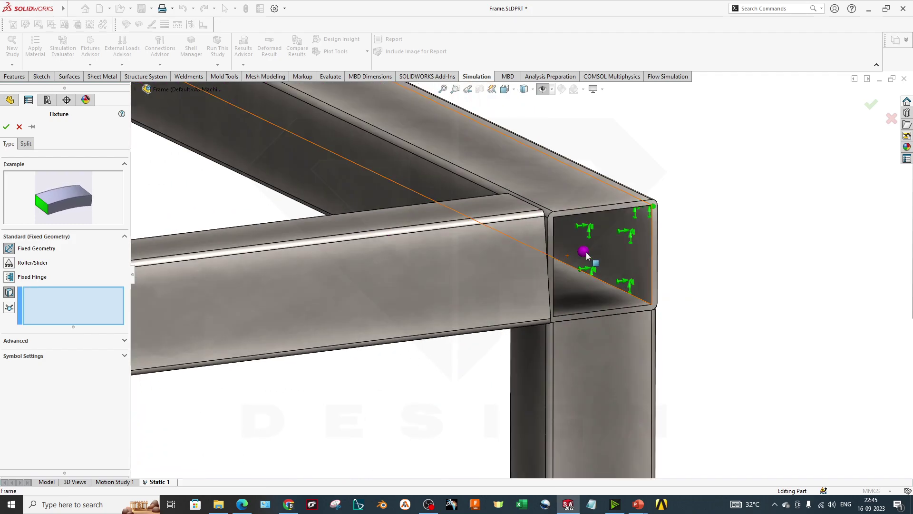
scroll(547, 267, "down", 1)
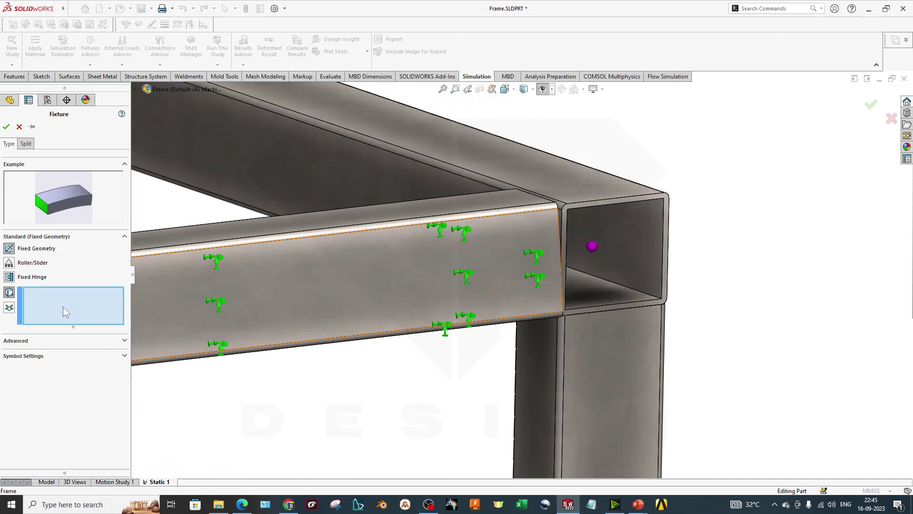
Fix joints instead of faces, picking the four corner joints of the end box section.
left_click(13, 310)
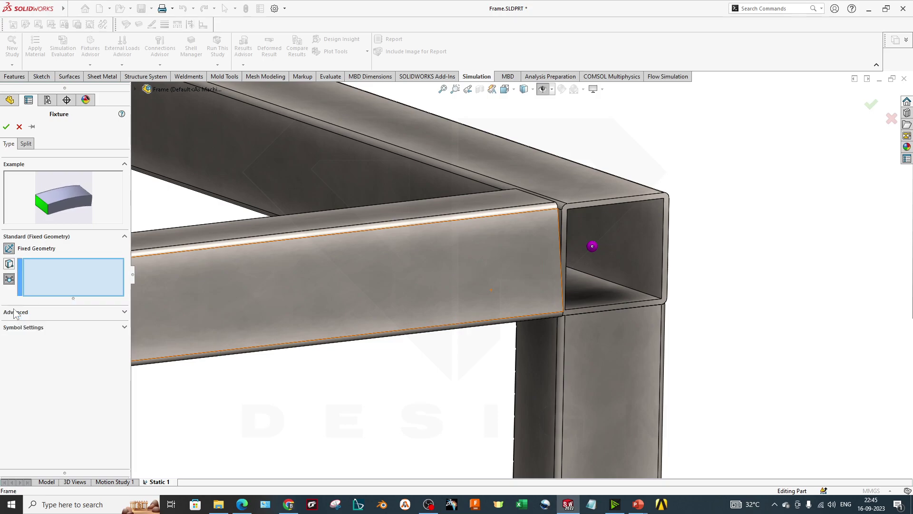
left_click(592, 246)
scroll(594, 257, "up", 6)
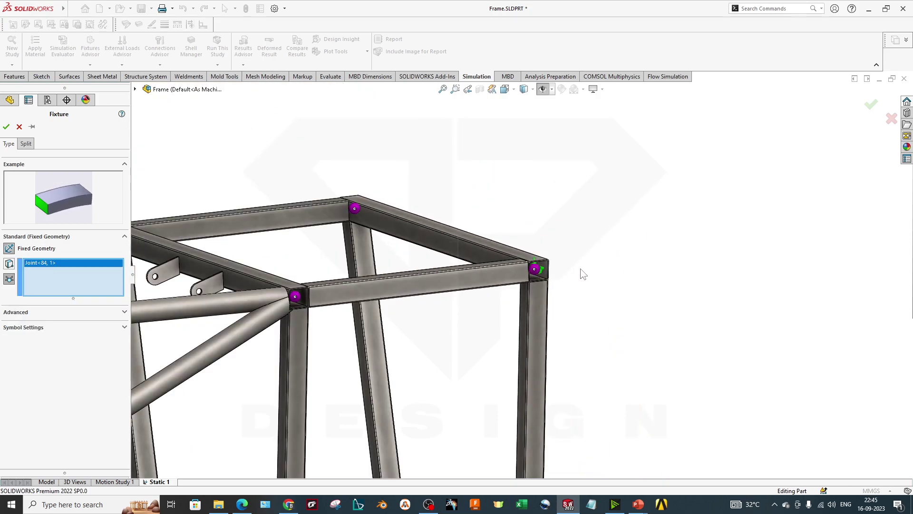
scroll(553, 292, "up", 5)
scroll(500, 278, "down", 5)
left_click(493, 269)
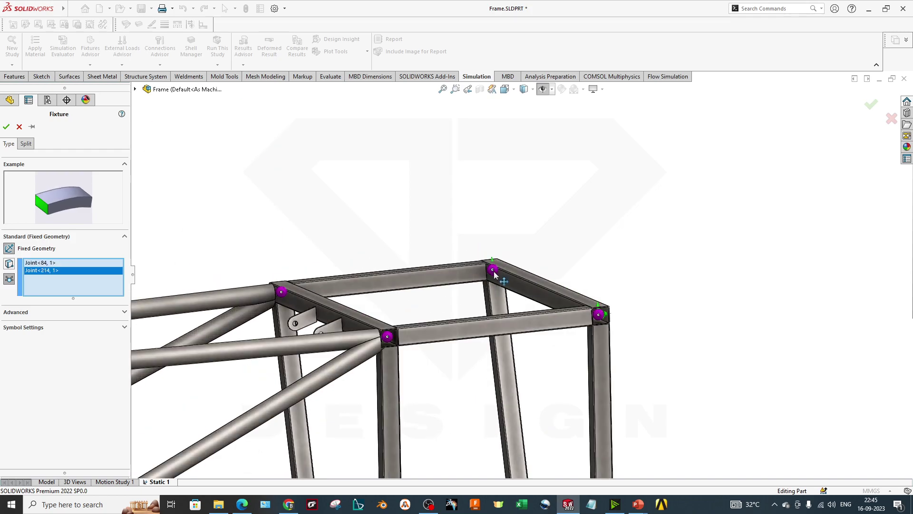
left_click(281, 292)
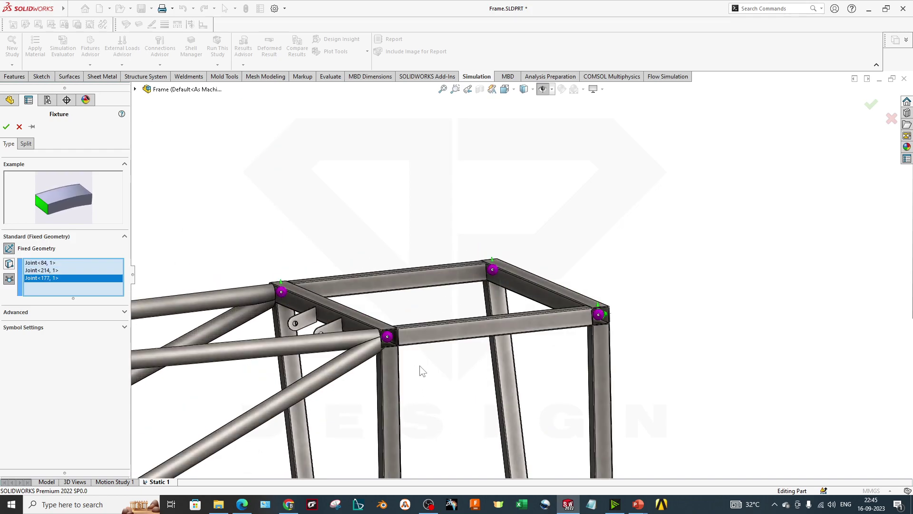
left_click(387, 337)
scroll(393, 343, "down", 6)
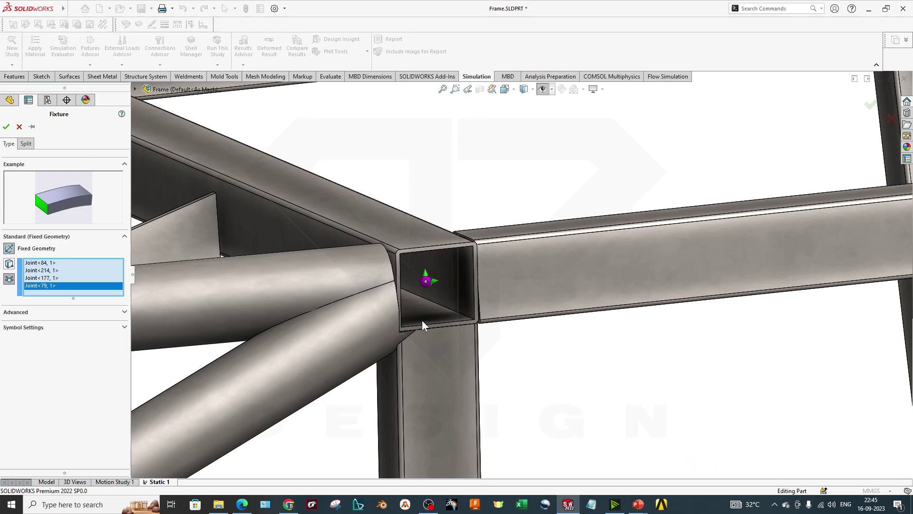
Set the fixture symbol size to 205 and confirm the fixture.
left_click(73, 328)
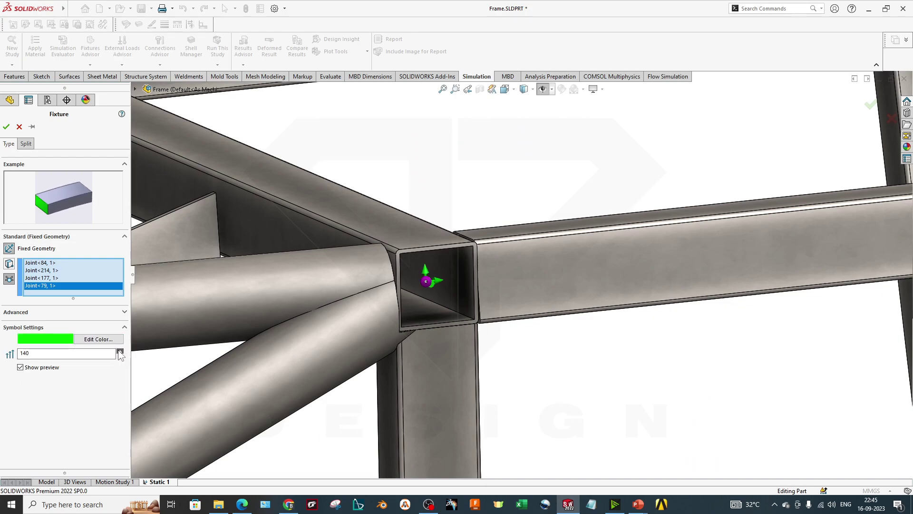
middle_click_drag(532, 315, 553, 341)
scroll(554, 342, "up", 10)
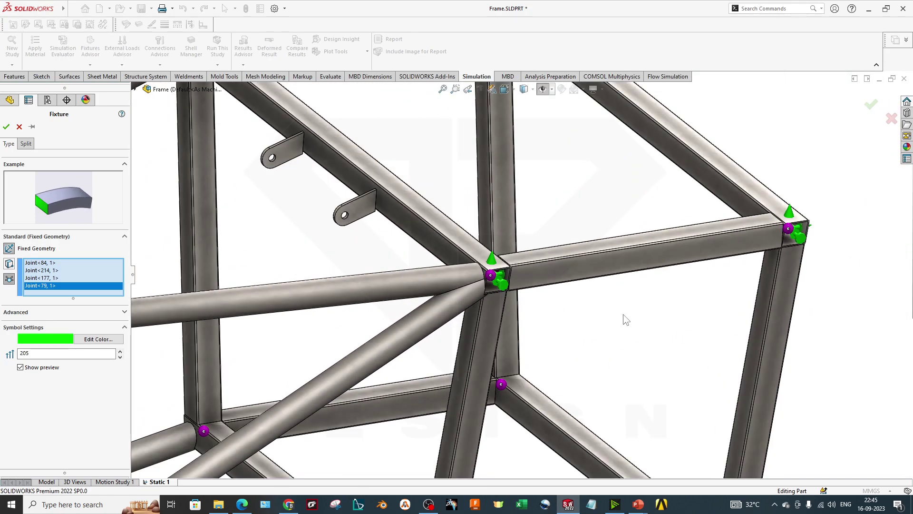
left_click(19, 127)
scroll(526, 285, "up", 8)
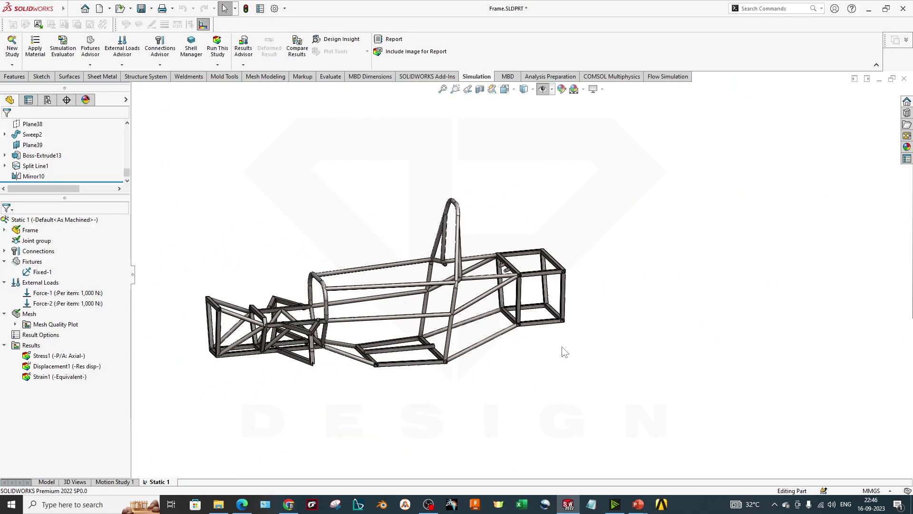
scroll(564, 352, "down", 4)
middle_click_drag(565, 352, 566, 364)
middle_click_drag(509, 355, 526, 354)
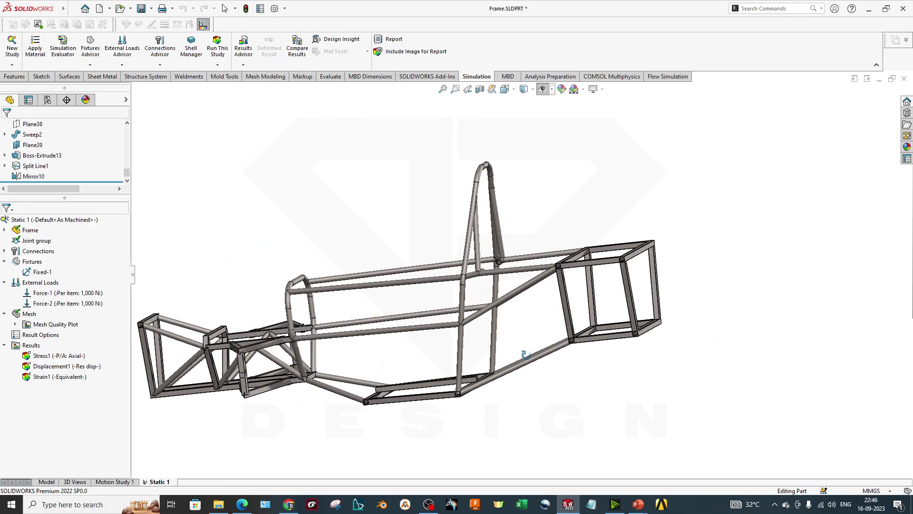
scroll(559, 327, "down", 5)
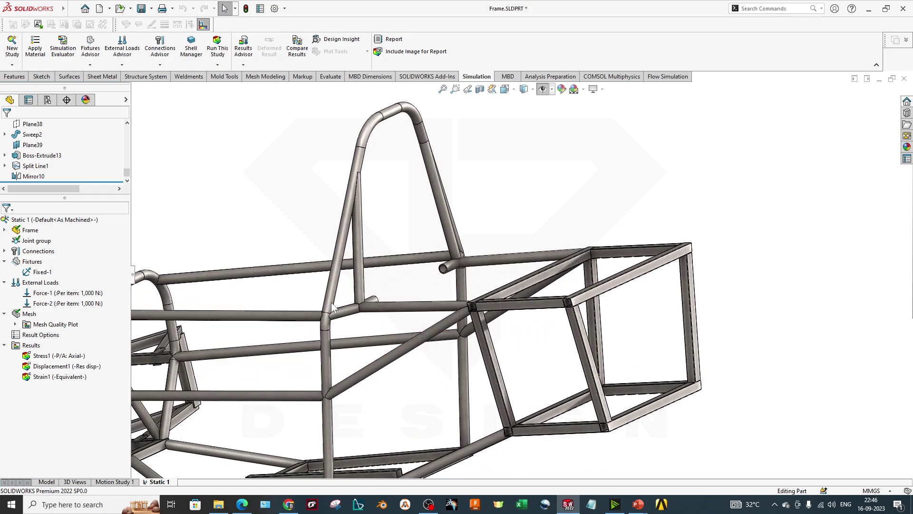
scroll(387, 421, "up", 5)
middle_click_drag(524, 366, 542, 351)
scroll(543, 351, "down", 5)
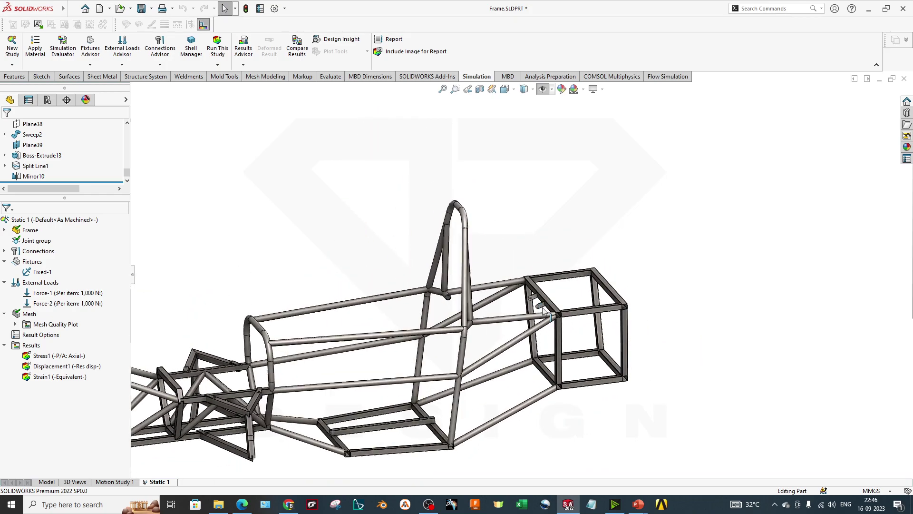
middle_click_drag(334, 294, 554, 366)
scroll(553, 366, "down", 6)
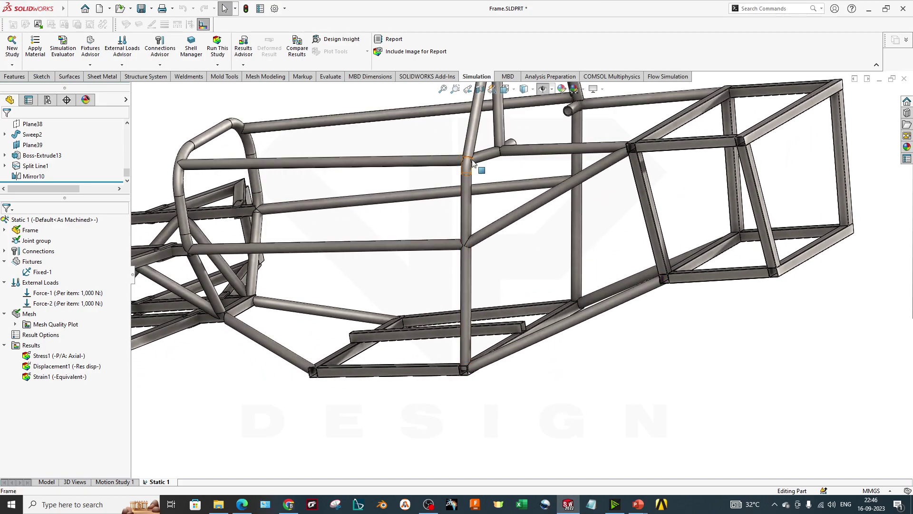
scroll(473, 163, "up", 5)
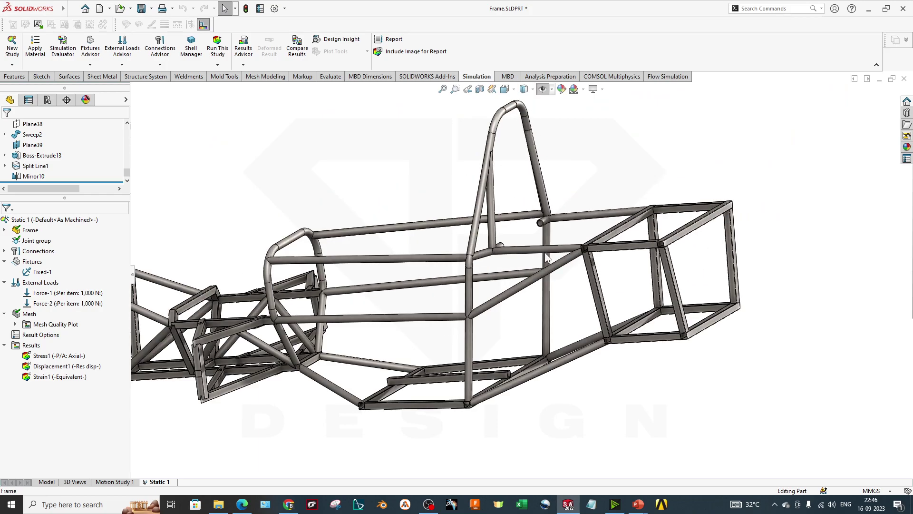
scroll(547, 256, "down", 4)
scroll(590, 313, "up", 2)
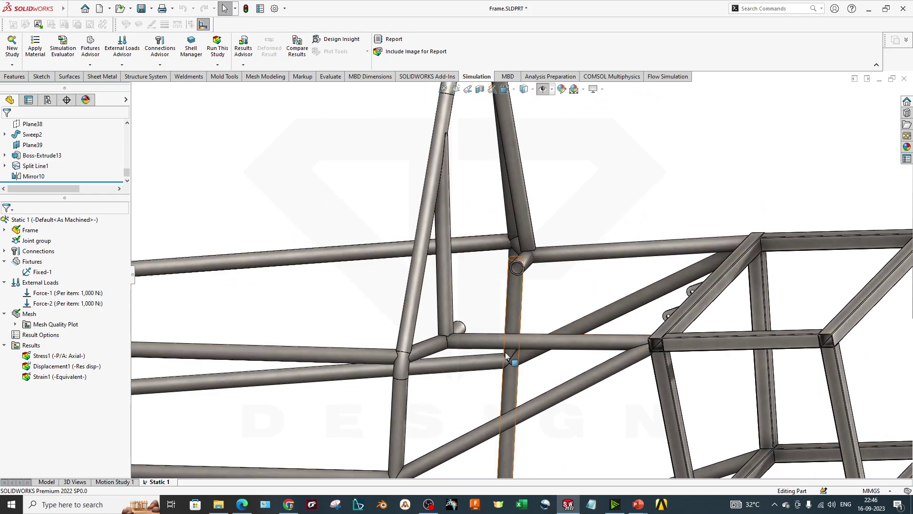
scroll(520, 355, "up", 4)
middle_click_drag(520, 355, 584, 409)
scroll(594, 365, "up", 2)
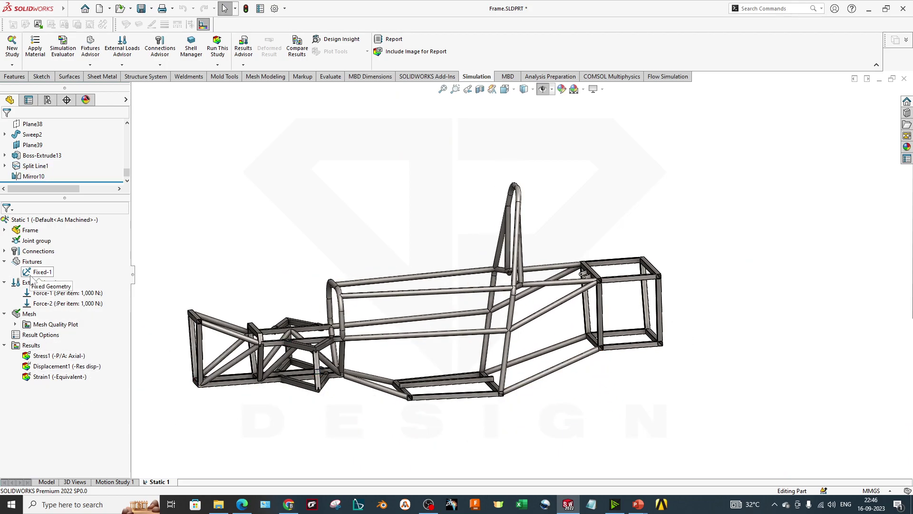
middle_click_drag(368, 350, 427, 404)
scroll(478, 329, "down", 6)
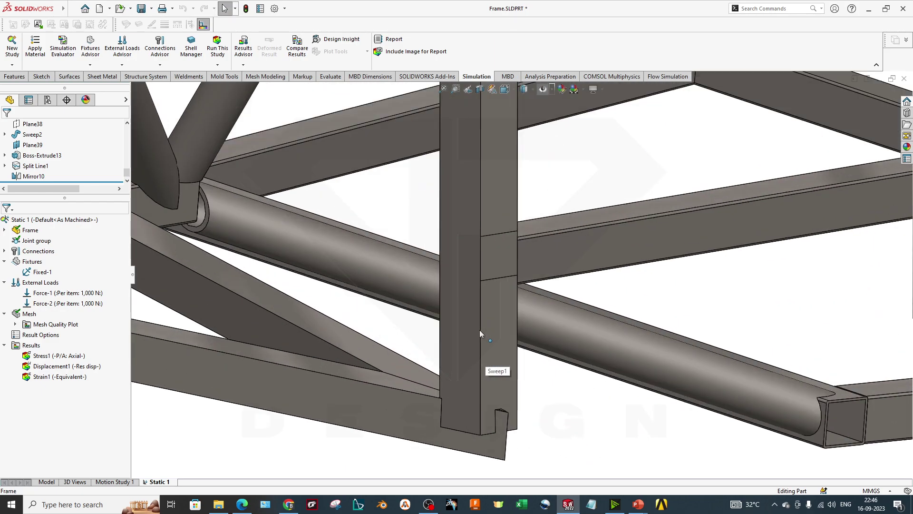
left_click(495, 271)
scroll(495, 271, "up", 6)
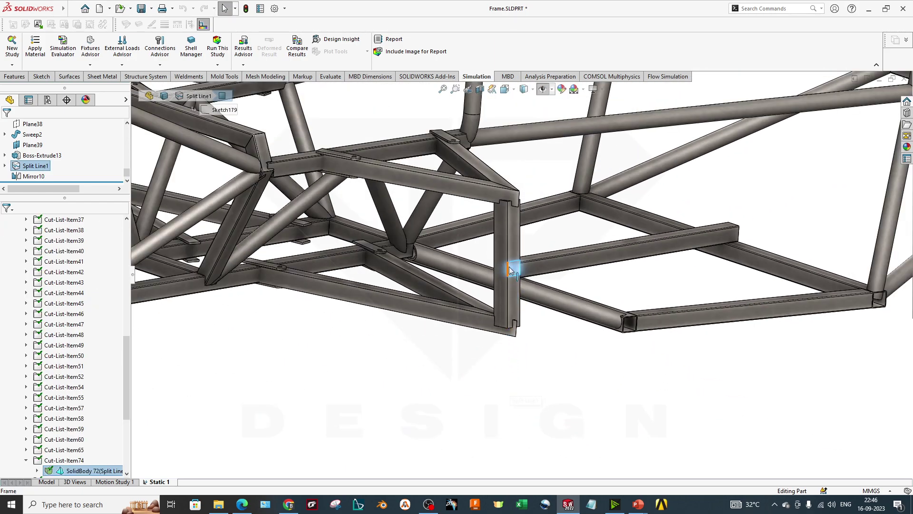
left_click(253, 339)
middle_click_drag(253, 338, 494, 326)
scroll(350, 255, "down", 5)
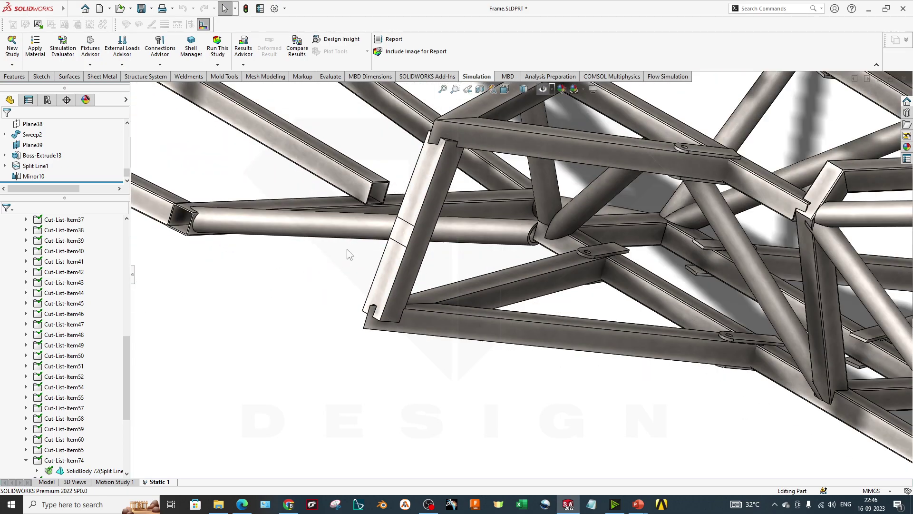
left_click(473, 221)
scroll(457, 433, "up", 5)
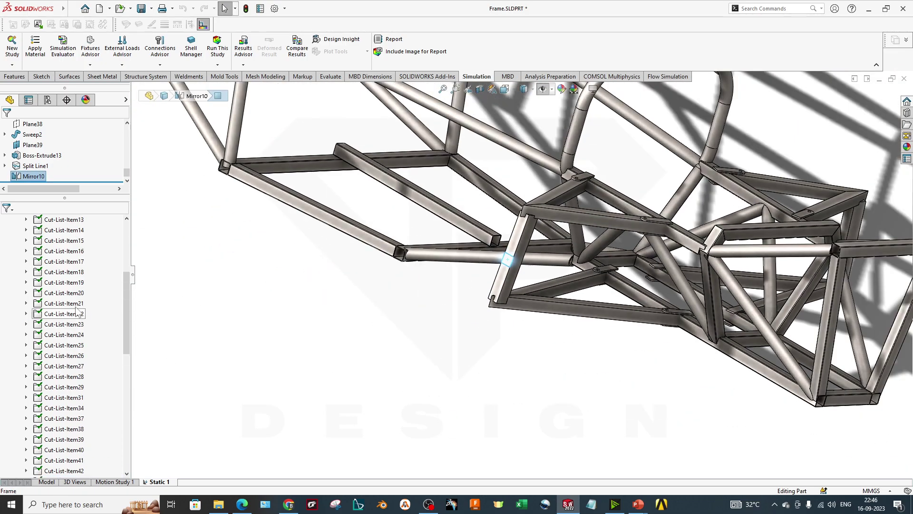
scroll(42, 275, "up", 5)
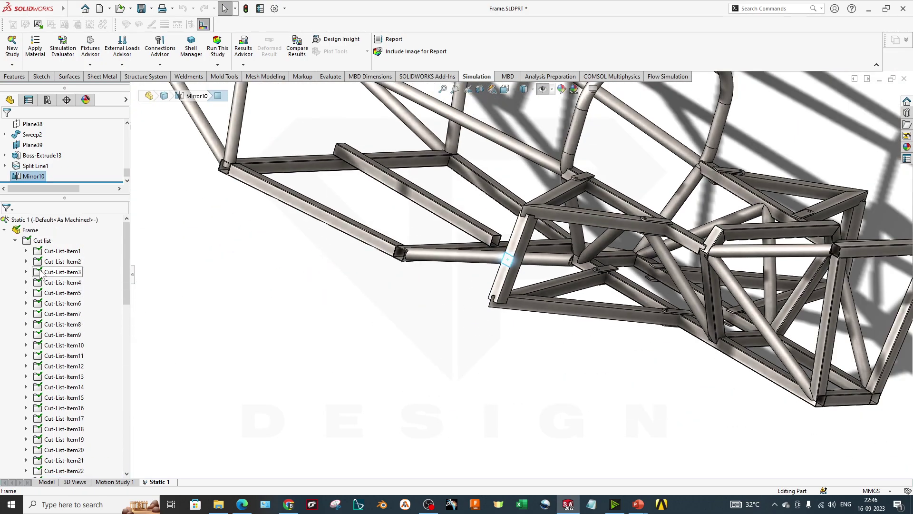
left_click(16, 241)
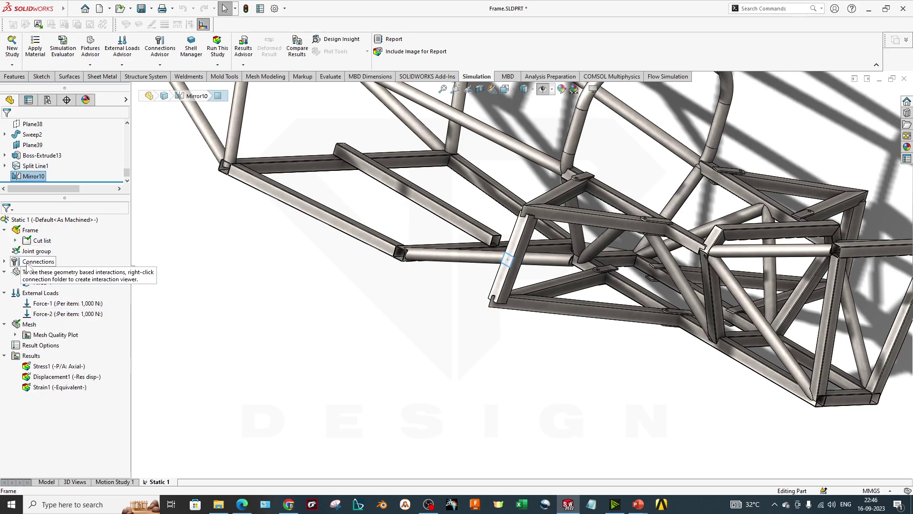
Review the first force load's placement on the frame and close its definition.
right_click(53, 305)
left_click(81, 313)
middle_click_drag(434, 342, 713, 308)
scroll(714, 308, "down", 10)
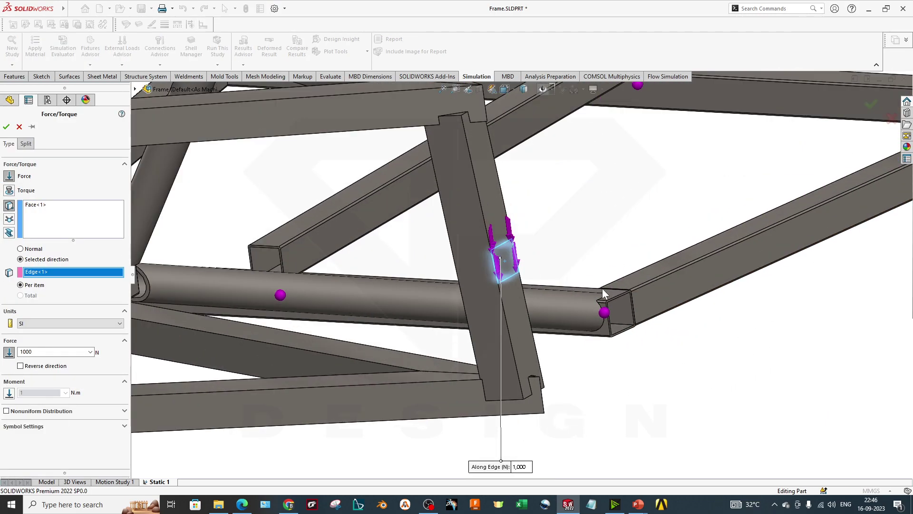
scroll(534, 238, "up", 4)
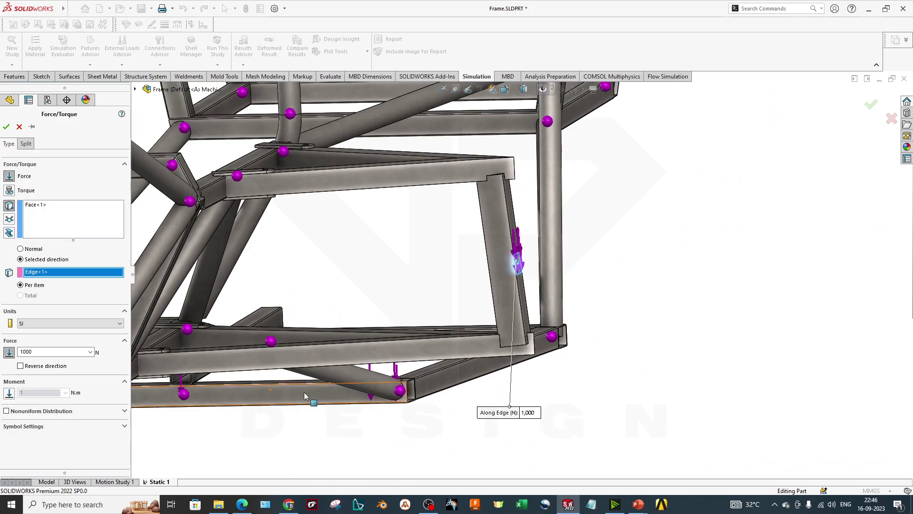
middle_click_drag(304, 392, 459, 403)
left_click(18, 127)
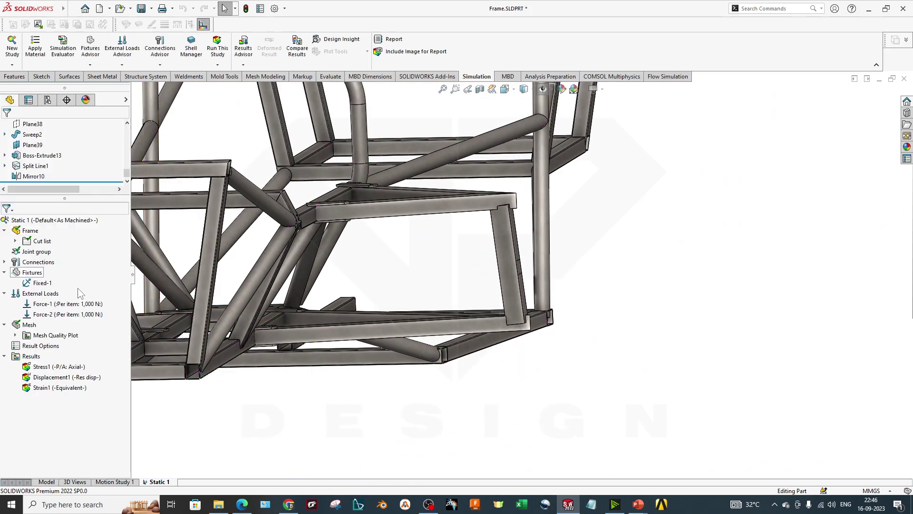
Edit the second force, 1000 N along an edge, and view its arrows.
right_click(69, 314)
left_click(95, 320)
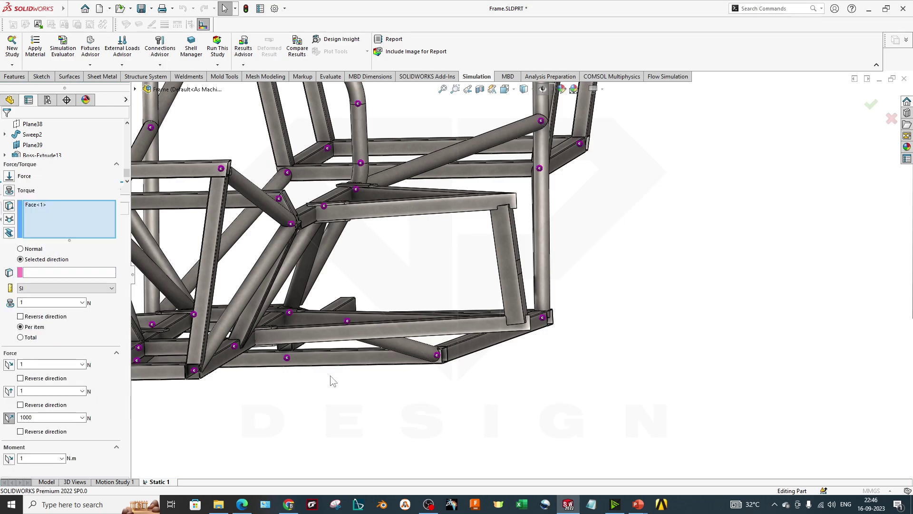
middle_click_drag(332, 379, 405, 215)
scroll(353, 235, "down", 4)
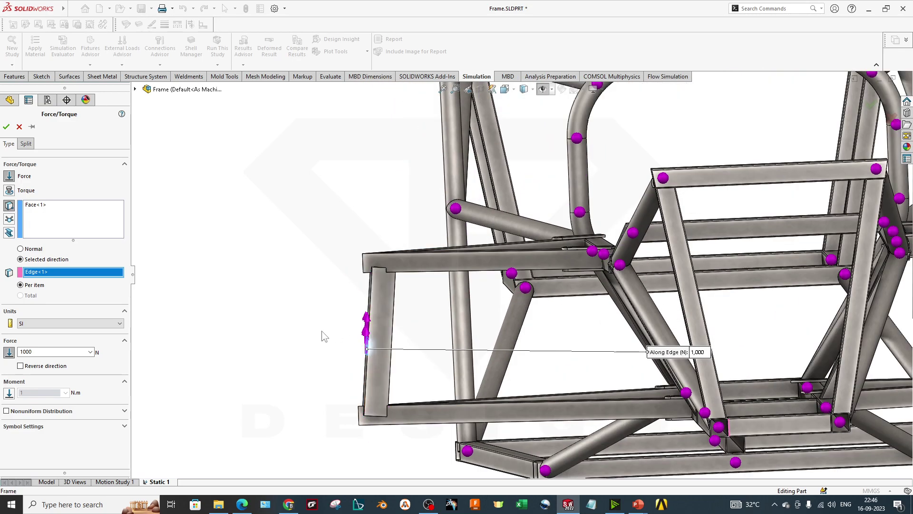
scroll(329, 331, "up", 5)
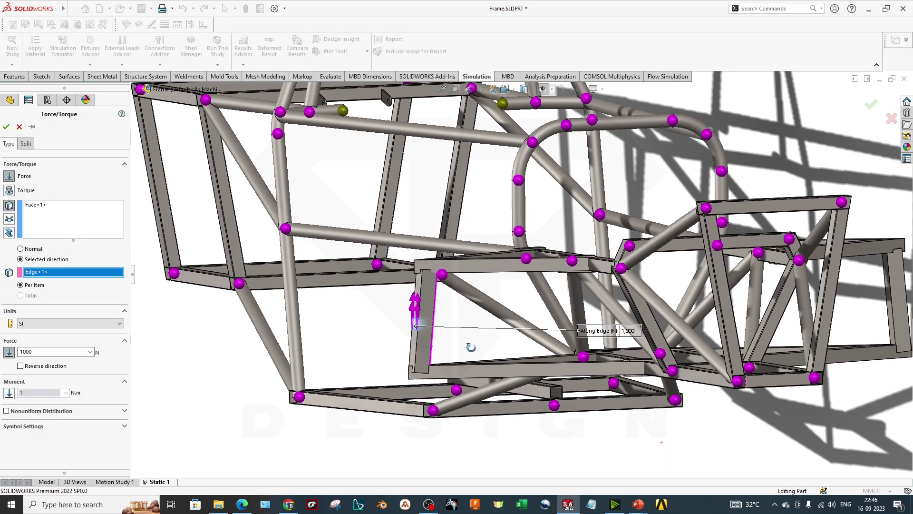
middle_click_drag(502, 314, 450, 349)
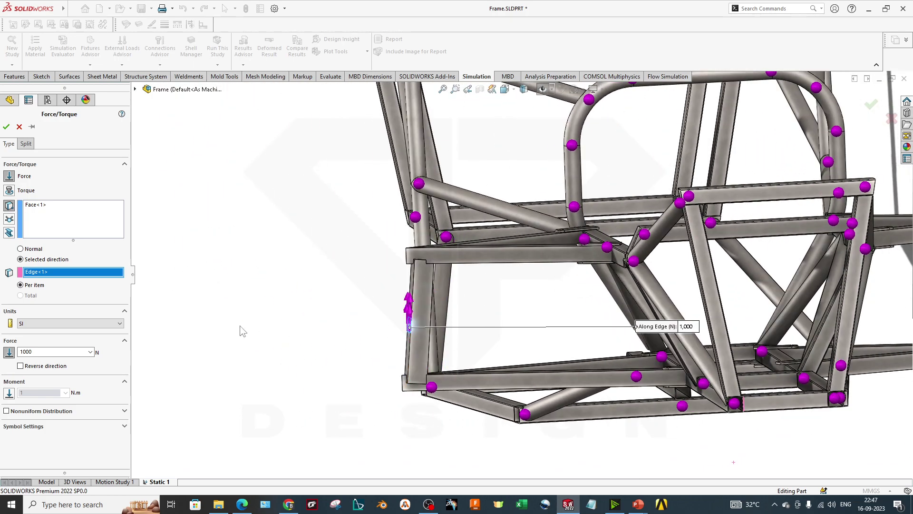
middle_click_drag(242, 376, 590, 357)
scroll(590, 357, "down", 3)
scroll(585, 354, "up", 3)
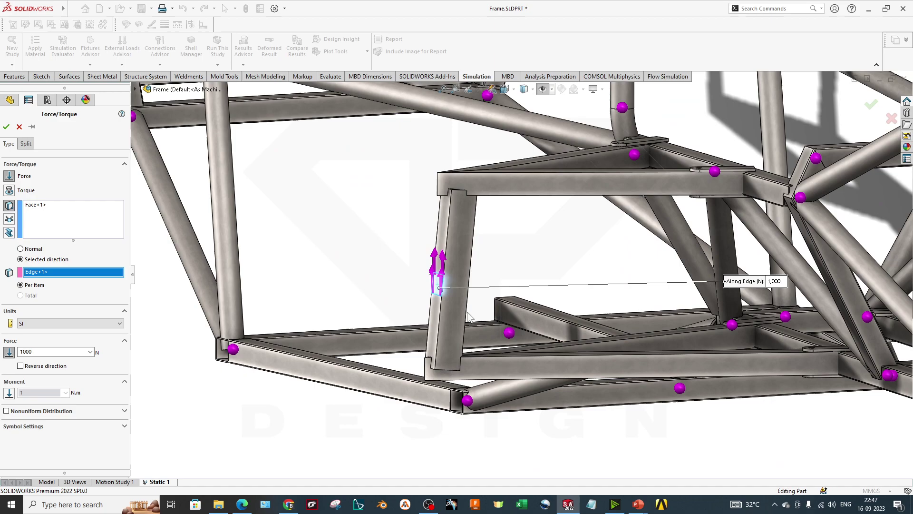
scroll(473, 306, "up", 3)
middle_click_drag(473, 306, 689, 246)
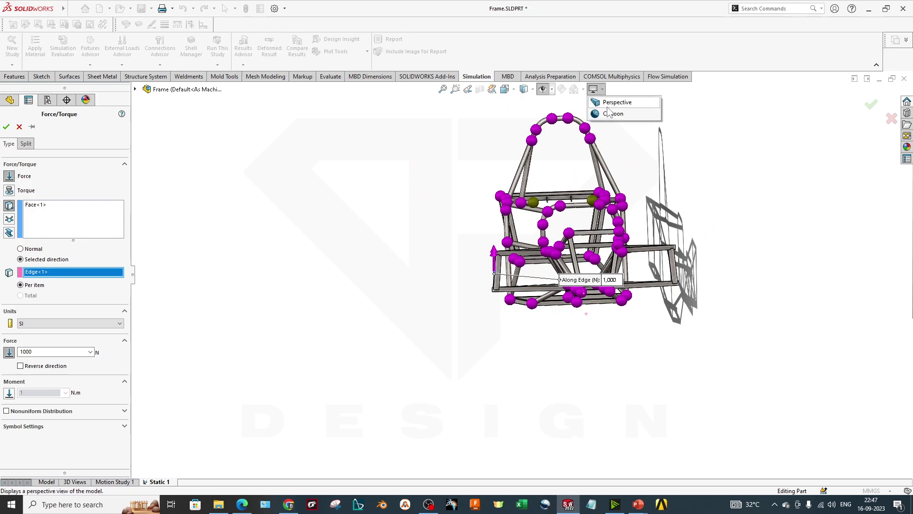
Close the force definition, turn off shaded-mode shadows, and fit the frame in view.
left_click(20, 128)
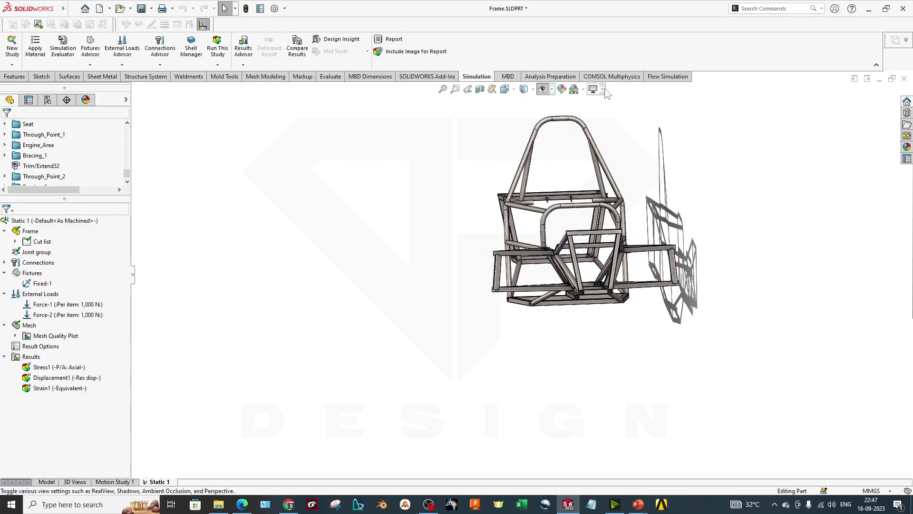
mouse_move(595, 89)
left_click(625, 114)
key("ctrl+7")
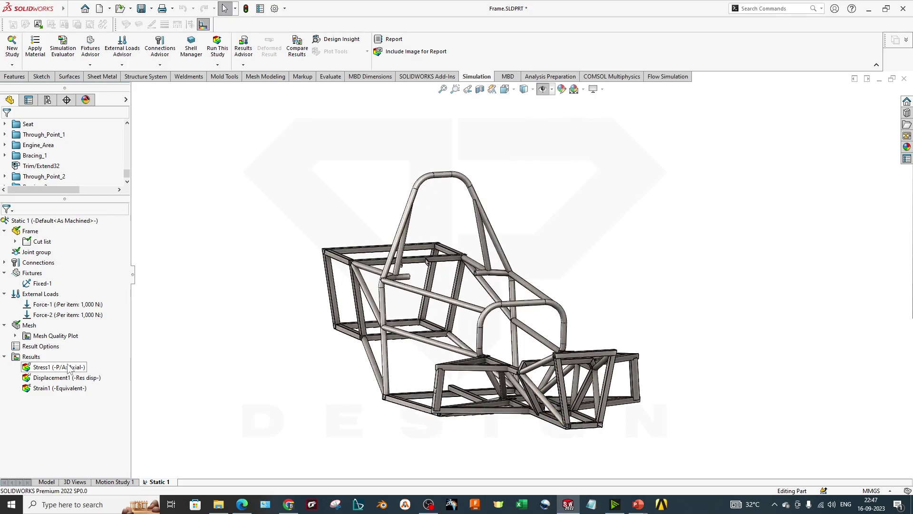
Compare Force-1 and Force-2 locations, then expand Mesh Quality Plot to show Quality1.
left_click(52, 304)
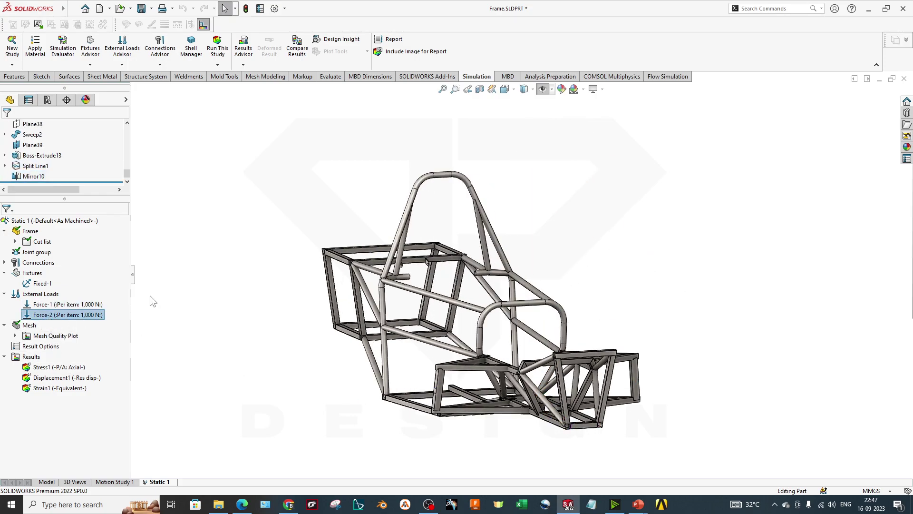
left_click(61, 305, "ctrl")
left_click(269, 366)
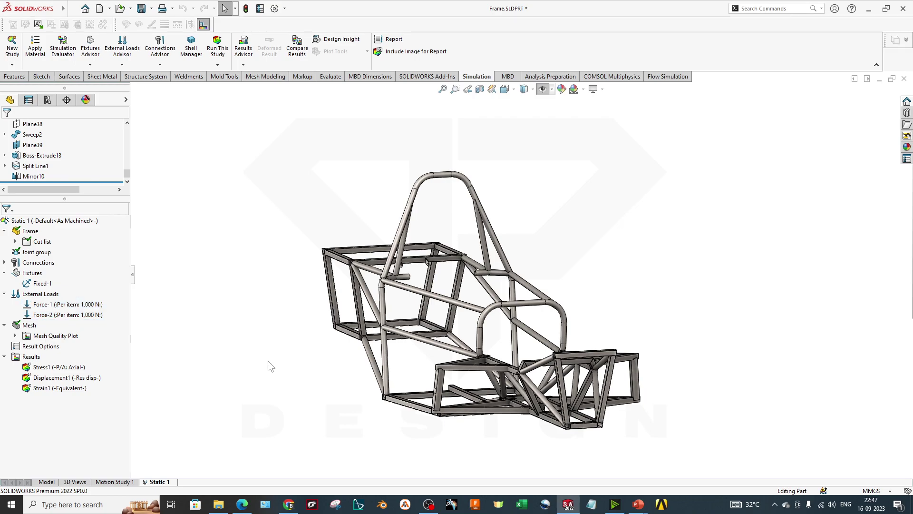
left_click(16, 336)
Display the Quality1 mesh quality plot and select a frame tube.
double_click(54, 345)
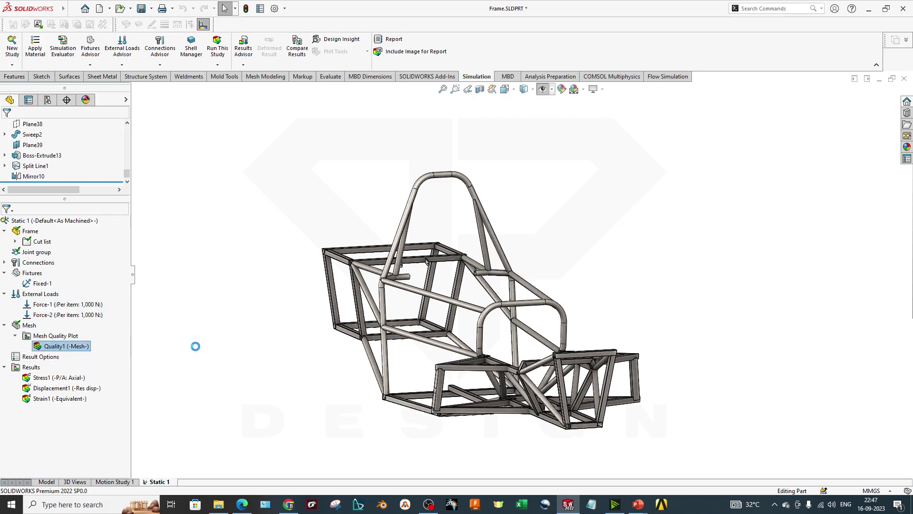
scroll(421, 301, "down", 5)
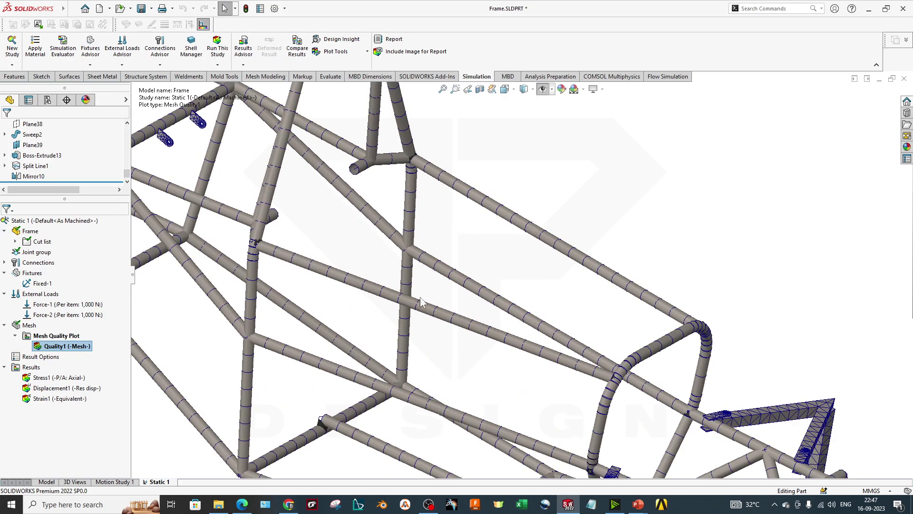
scroll(421, 301, "down", 2)
left_click(320, 248)
scroll(518, 273, "up", 6)
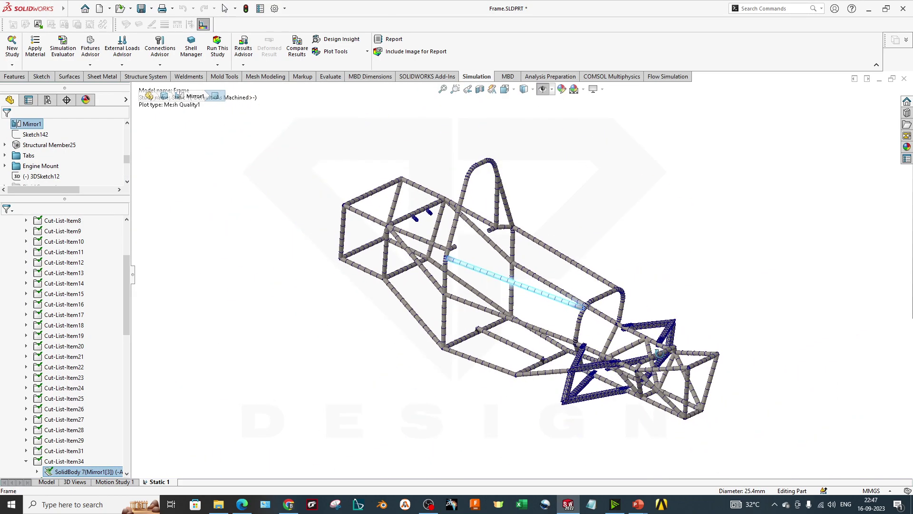
scroll(659, 352, "down", 4)
scroll(438, 339, "up", 2)
scroll(439, 339, "down", 2)
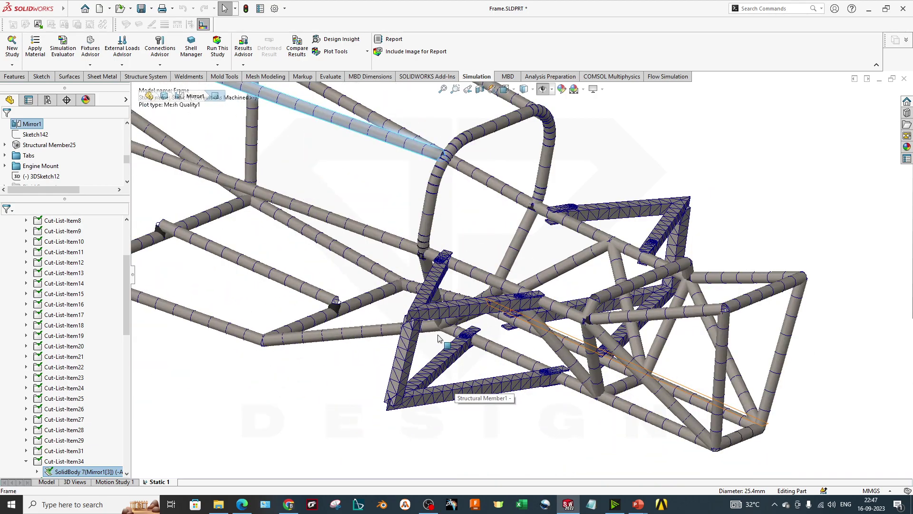
scroll(439, 339, "down", 6)
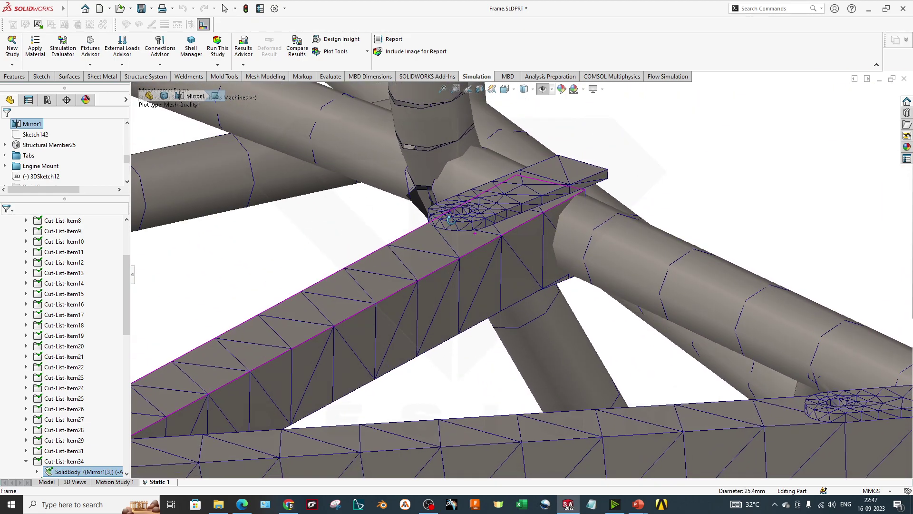
Zoom and orbit the chassis to inspect the mesh on tubes and gusset plates.
scroll(450, 220, "up", 10)
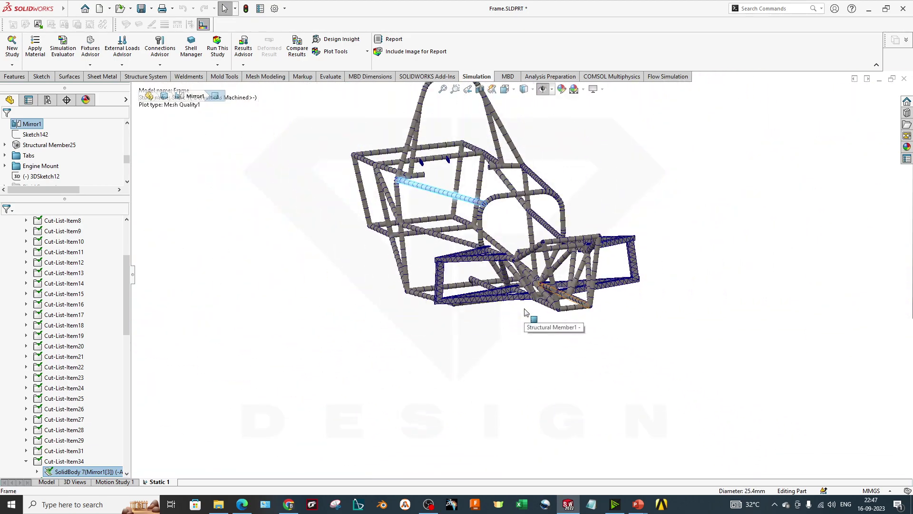
scroll(547, 345, "down", 5)
scroll(595, 329, "up", 1)
scroll(596, 325, "down", 1)
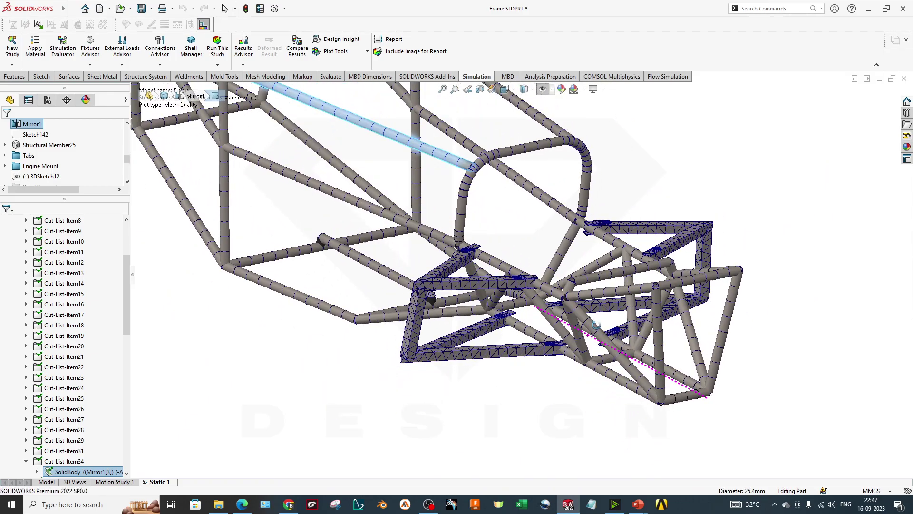
scroll(596, 325, "down", 8)
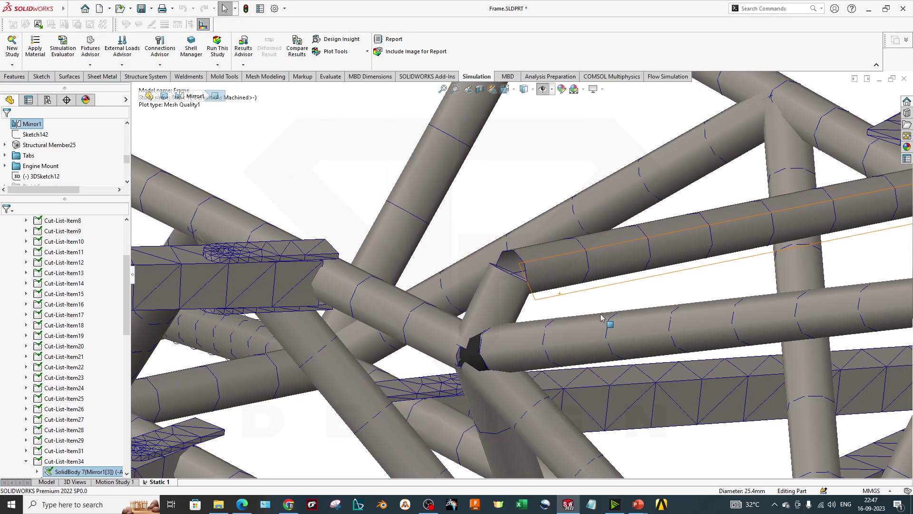
scroll(601, 318, "up", 10)
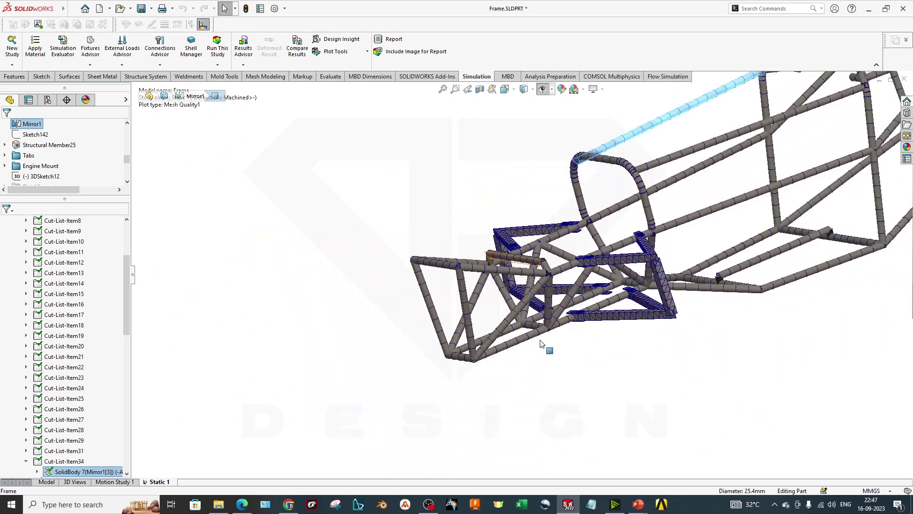
scroll(541, 343, "up", 6)
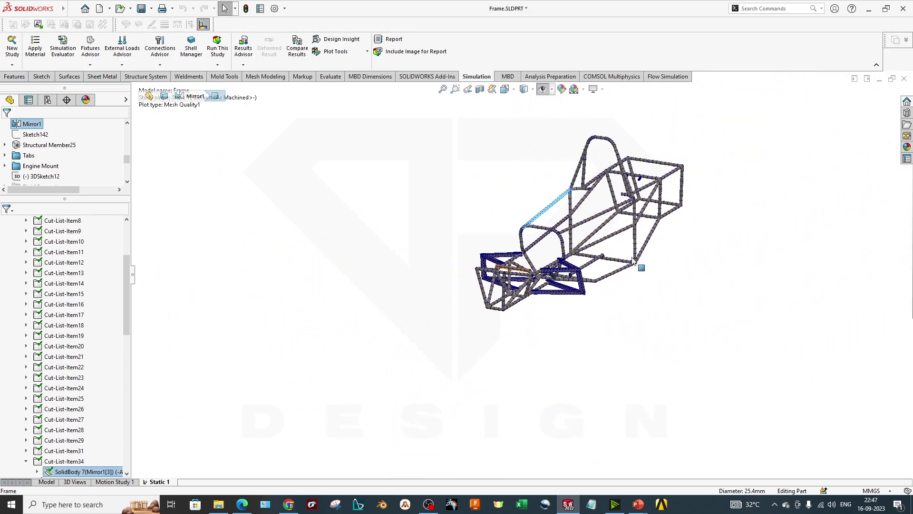
middle_click_drag(635, 261, 607, 354)
middle_click_drag(553, 259, 538, 397)
scroll(18, 389, "down", 4)
scroll(18, 389, "down", 8)
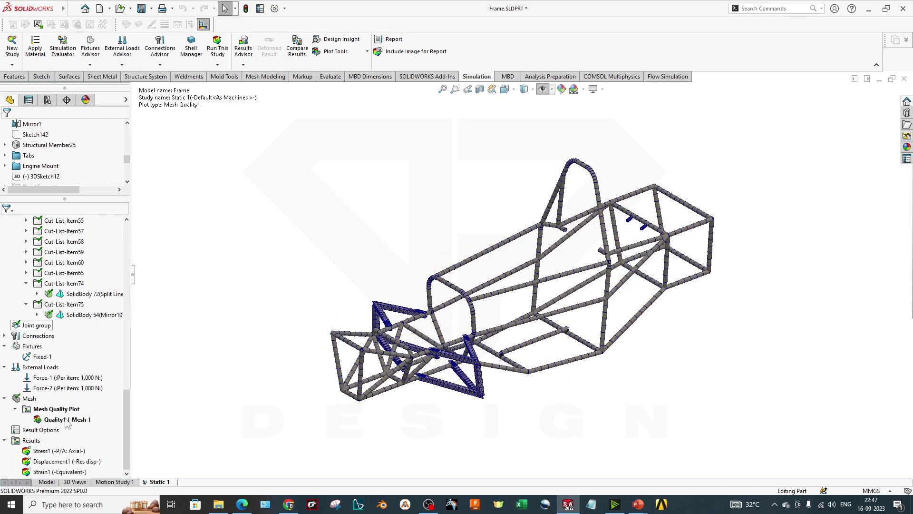
Cancel remeshing the frame so the existing Static 1 mesh and results are kept.
right_click(38, 402)
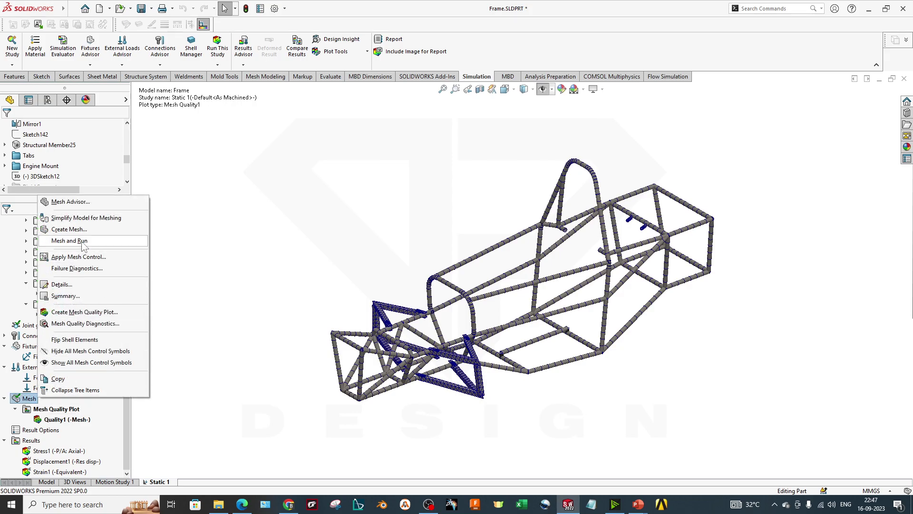
left_click(81, 231)
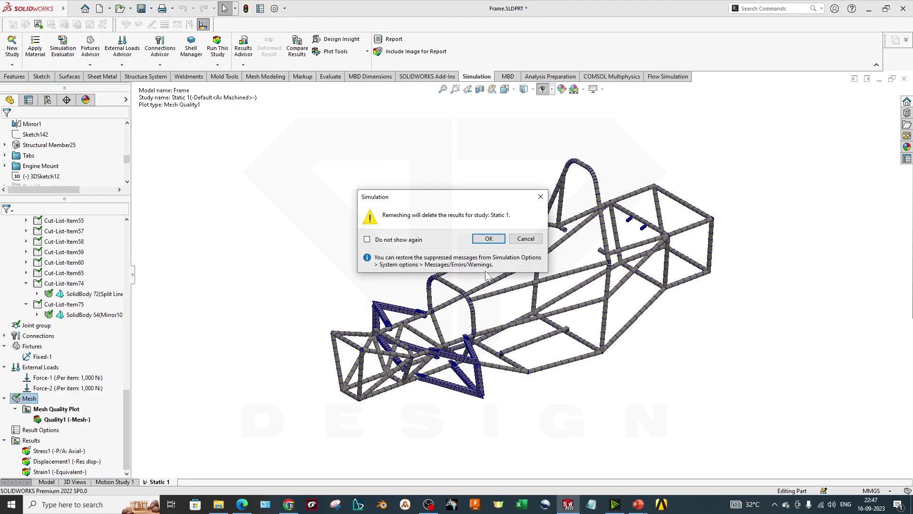
left_click(527, 240)
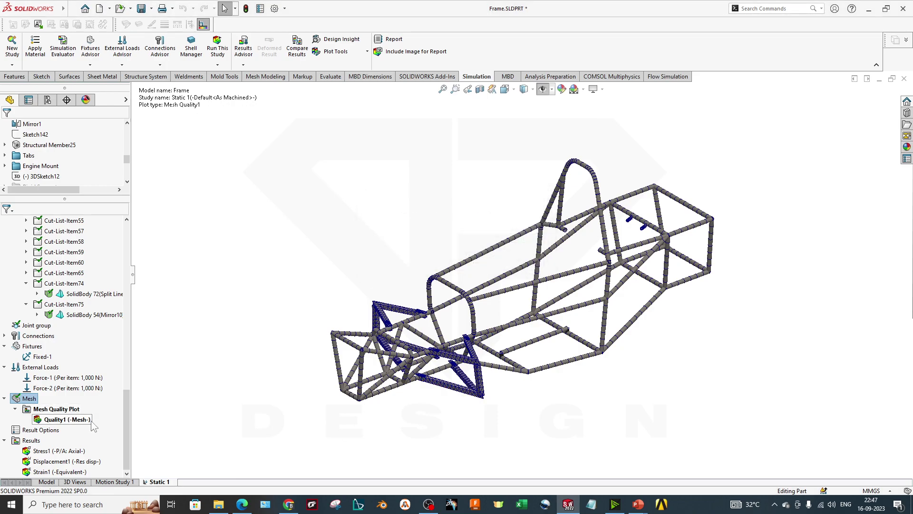
middle_click_drag(418, 329, 461, 394)
scroll(449, 327, "up", 2)
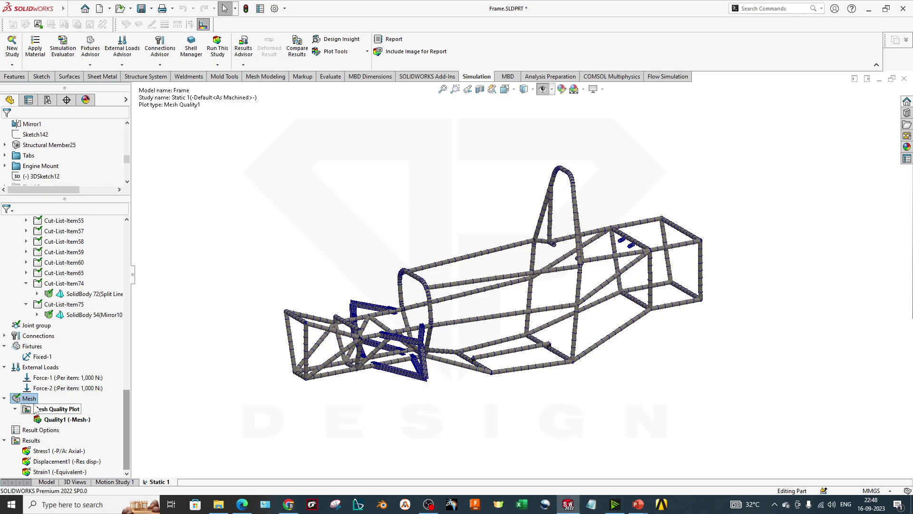
middle_click_drag(493, 292, 454, 362)
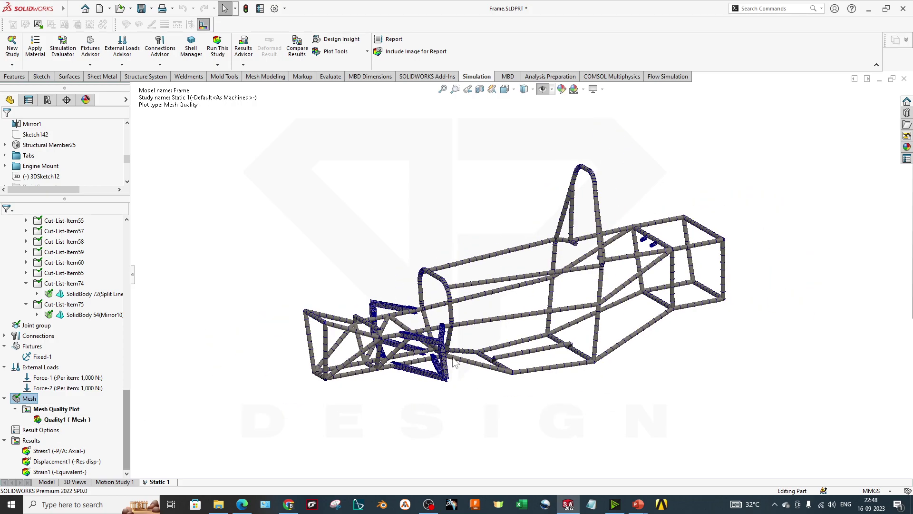
Open and close the Run This Study options without choosing anything.
left_click(218, 66)
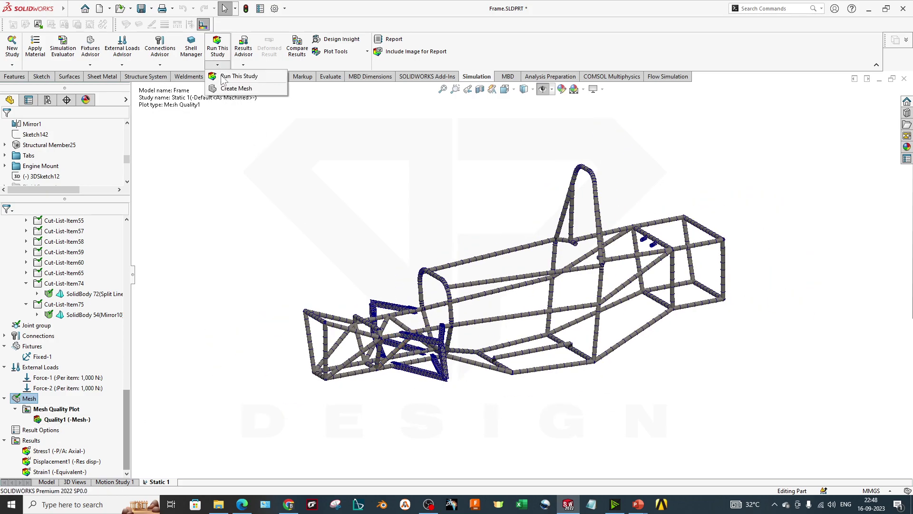
left_click(267, 164)
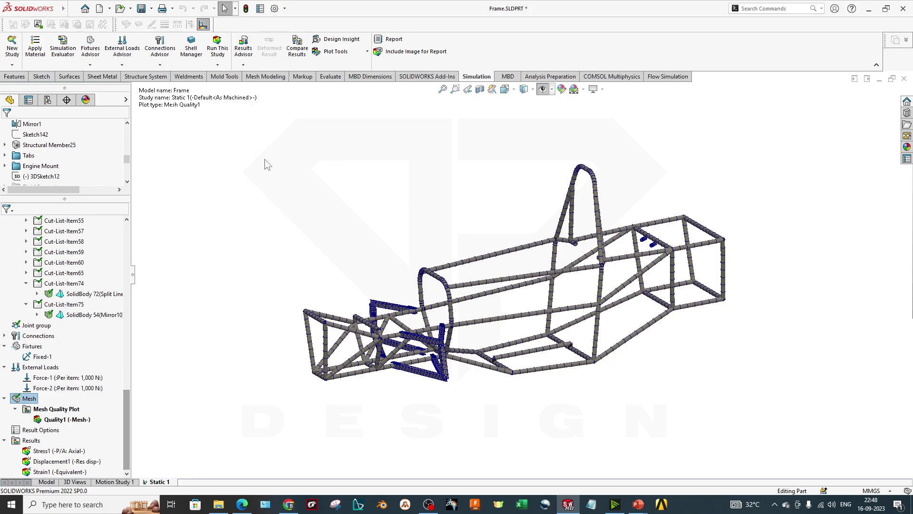
middle_click_drag(525, 334, 493, 348)
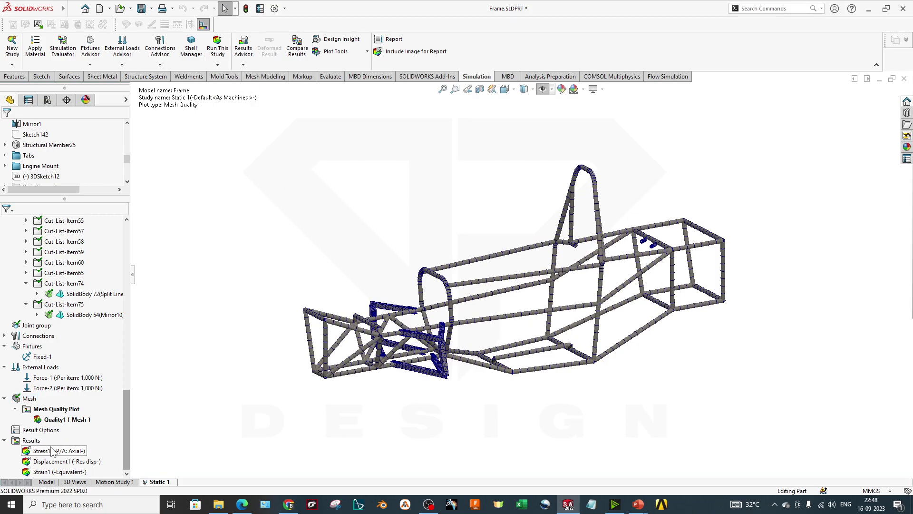
Change the Stress1 axial stress plot's deformed shape from 13.3048 to true scale.
middle_click_drag(513, 433, 520, 398)
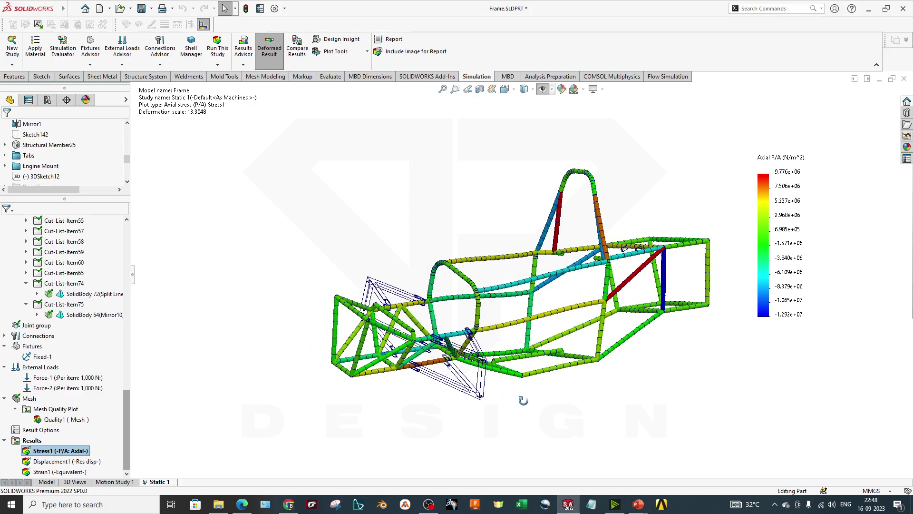
scroll(576, 289, "up", 2)
scroll(517, 353, "down", 2)
middle_click_drag(517, 353, 522, 345)
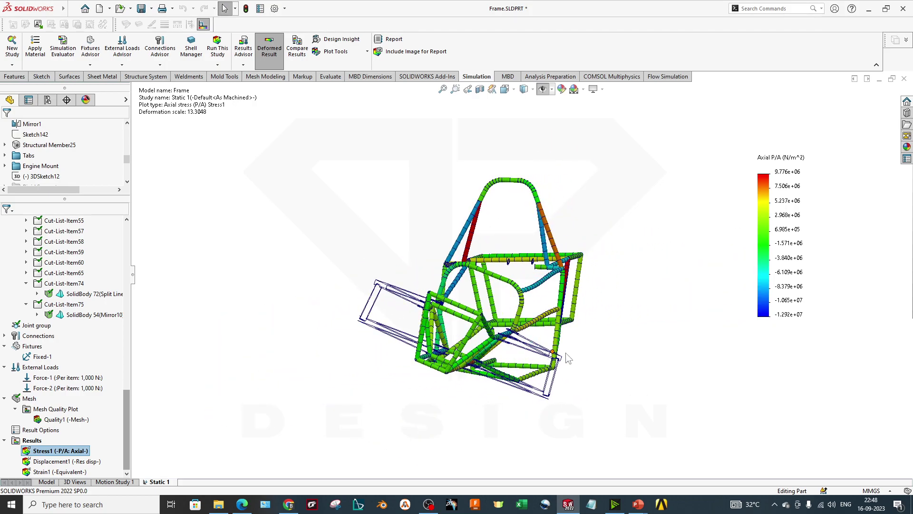
double_click(794, 292)
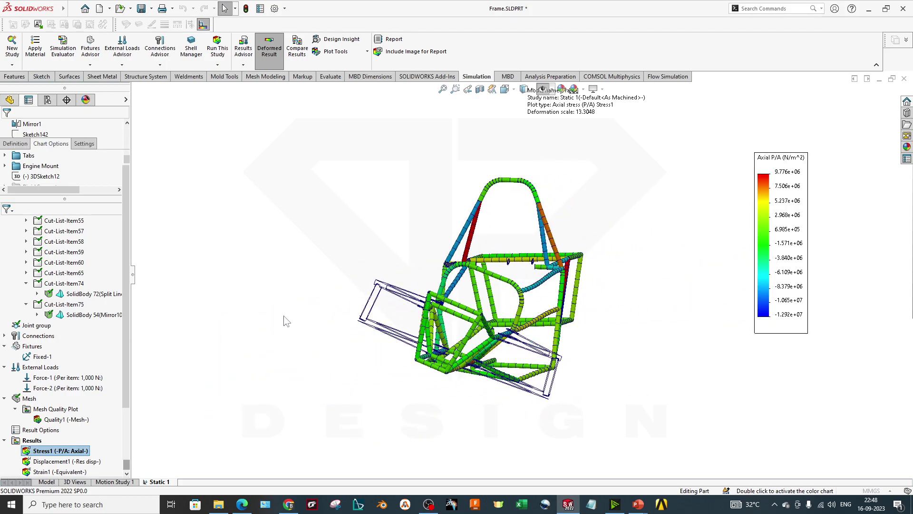
left_click(15, 143)
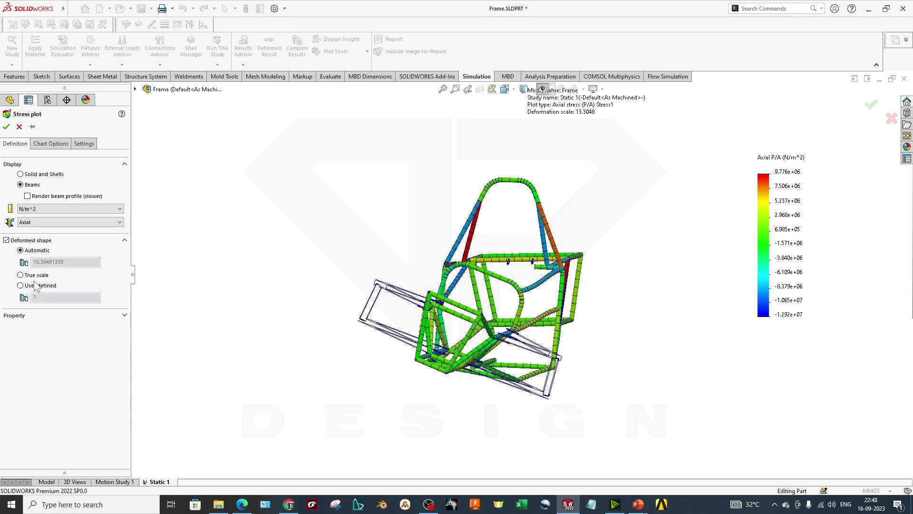
left_click(6, 127)
key("ctrl+1")
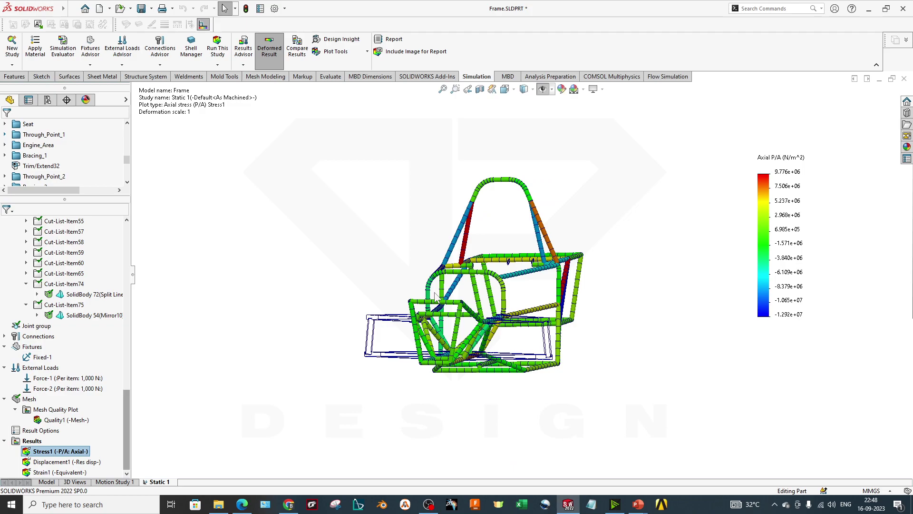
middle_click_drag(518, 333, 487, 366)
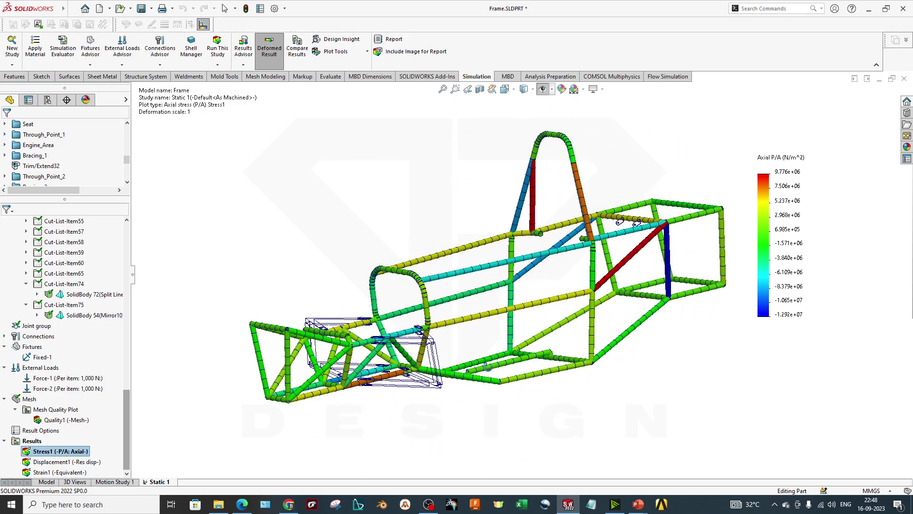
Redefine the Stress1 plot component from axial to Torsional shear stress.
double_click(793, 263)
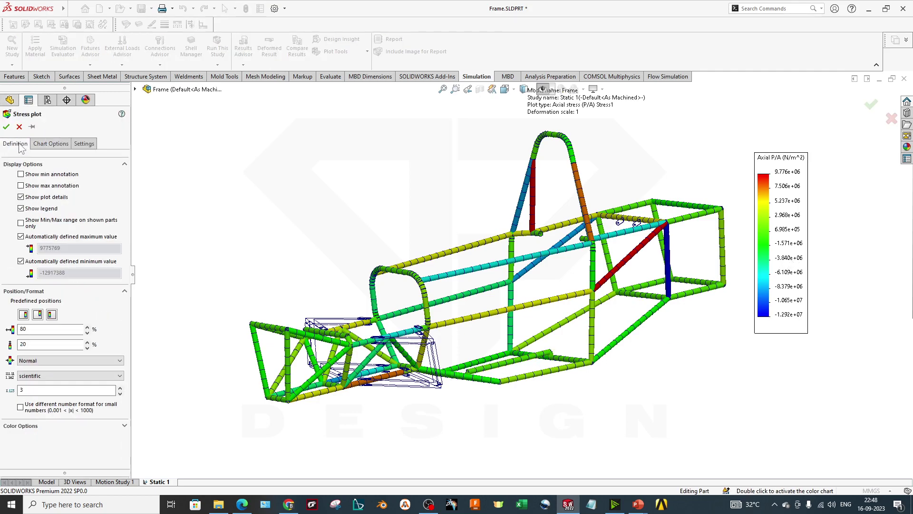
left_click(17, 144)
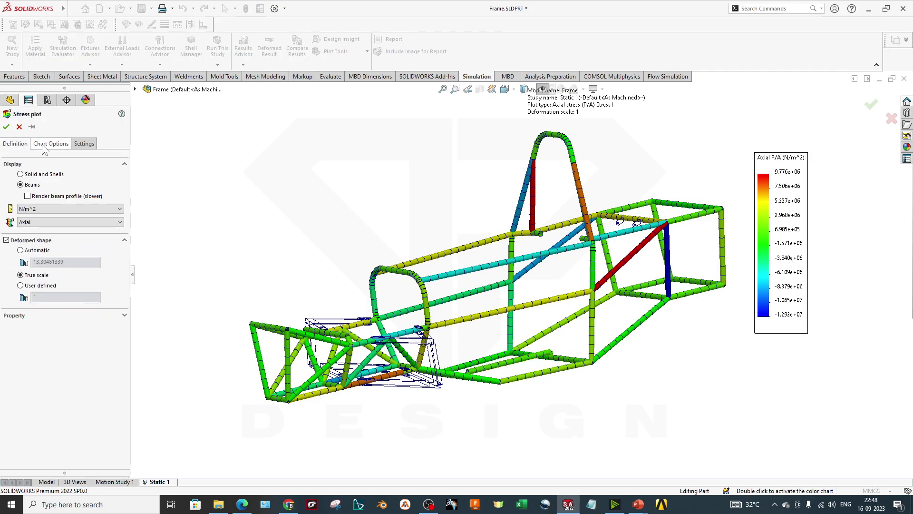
left_click(39, 223)
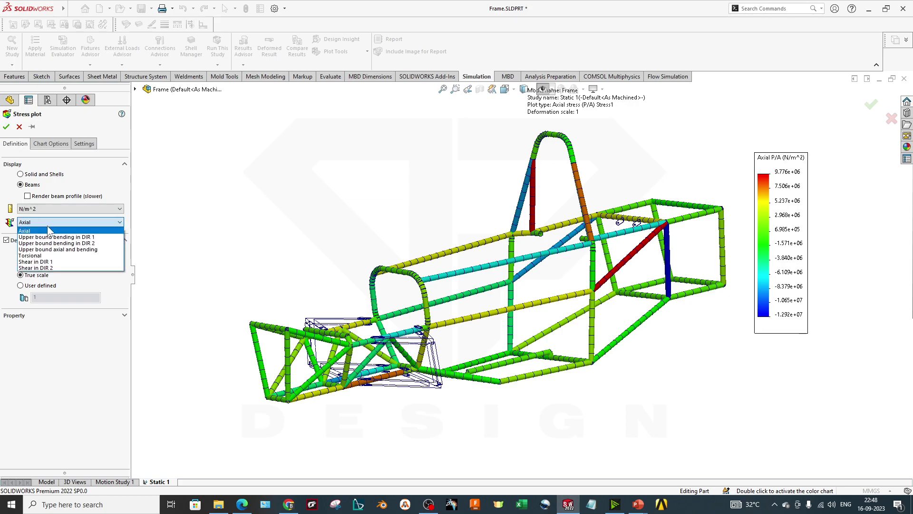
left_click(47, 255)
left_click(7, 126)
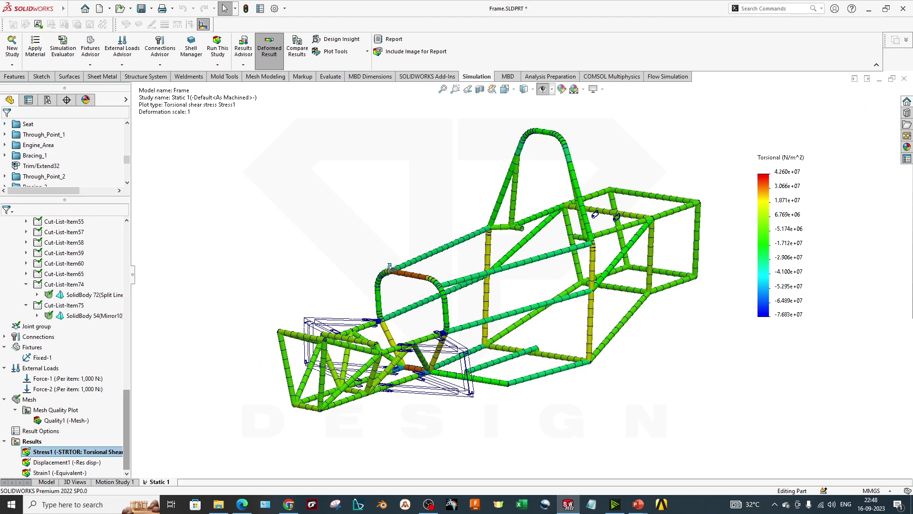
middle_click_drag(390, 268, 387, 238)
scroll(469, 301, "down", 5)
scroll(434, 342, "up", 5)
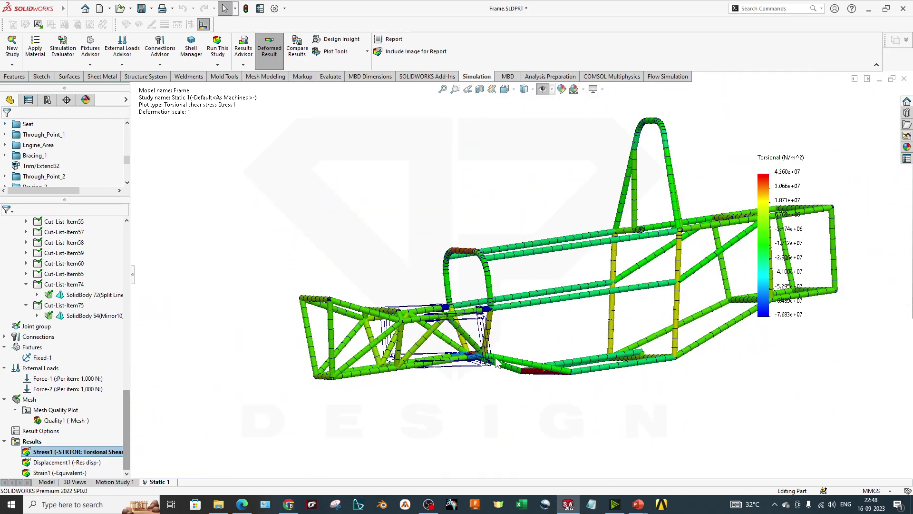
middle_click_drag(496, 362, 714, 268)
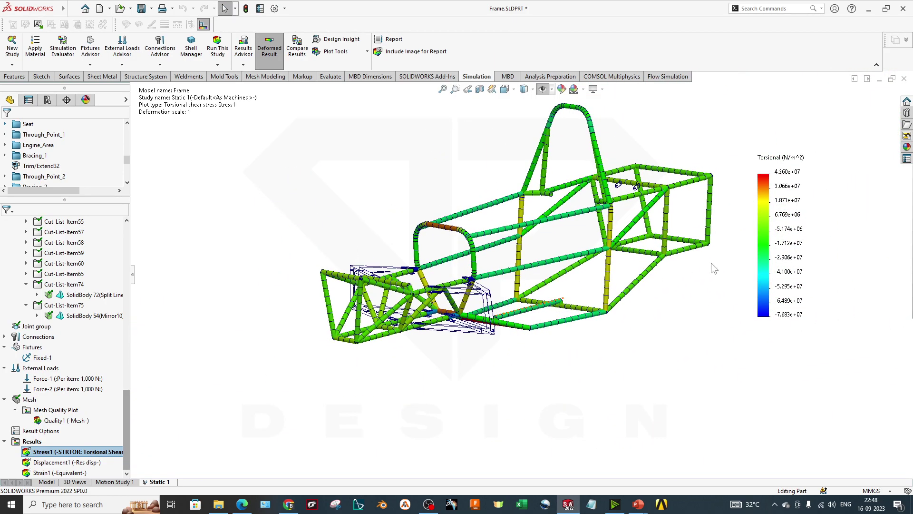
Show the Displacement1 resultant displacement plot, peaking at 17.78 mm, and inspect it.
double_click(66, 462)
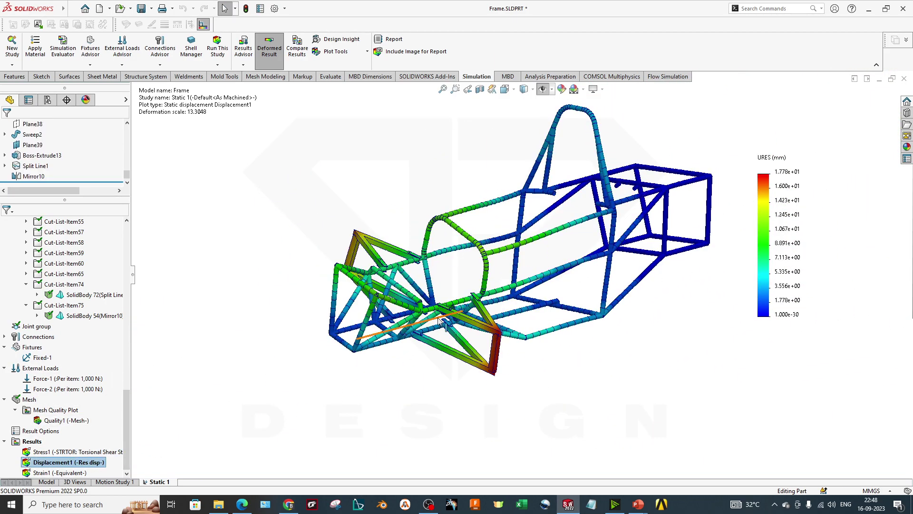
middle_click_drag(445, 324, 571, 242)
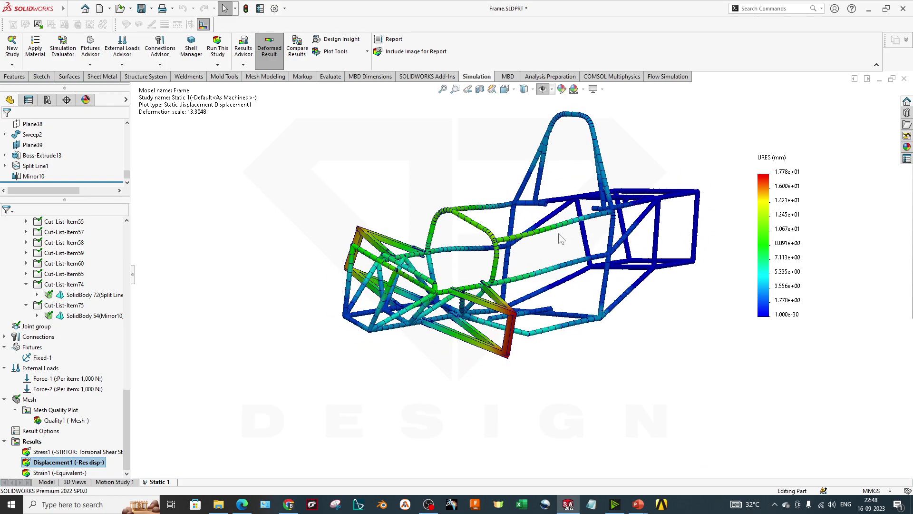
scroll(561, 239, "down", 3)
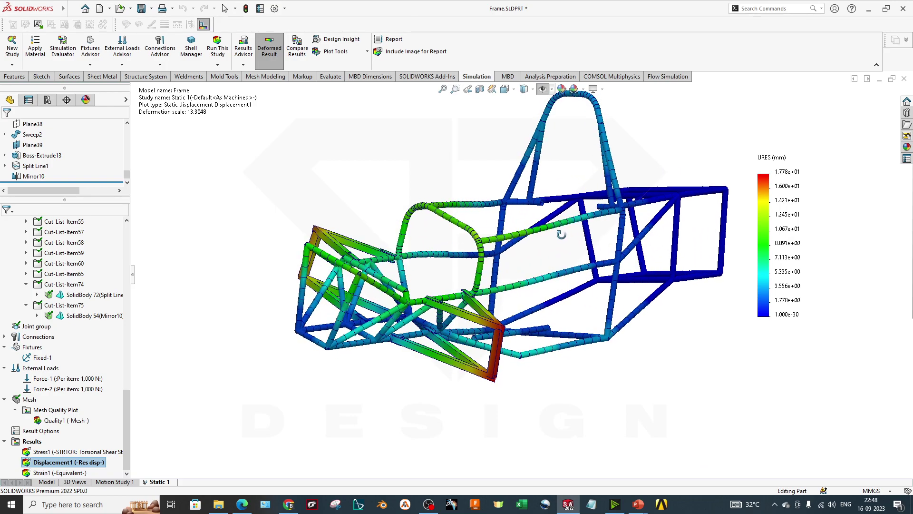
scroll(508, 307, "down", 2)
middle_click_drag(530, 371, 601, 371)
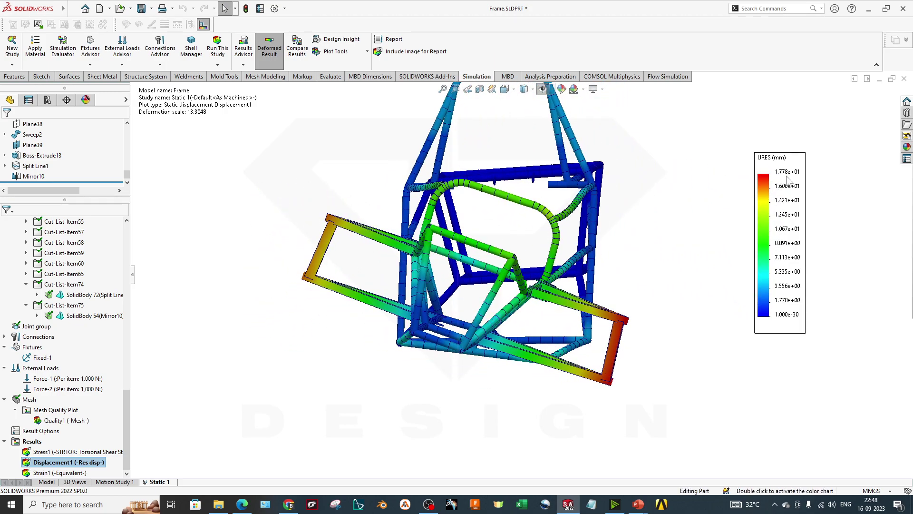
scroll(714, 278, "down", 2)
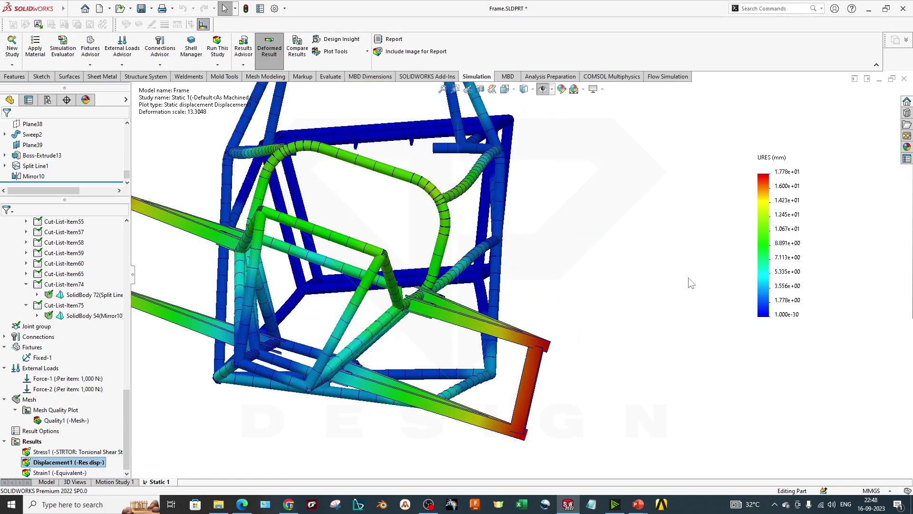
scroll(733, 261, "up", 3)
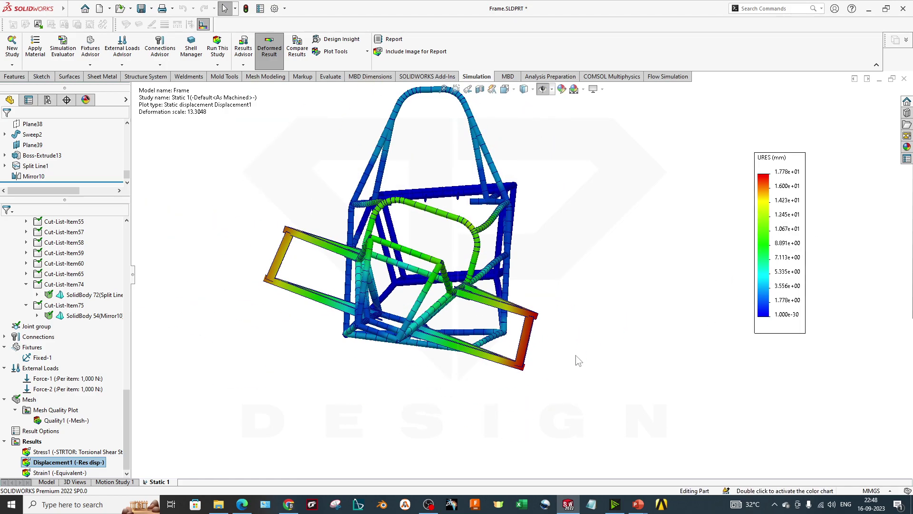
left_click(61, 375)
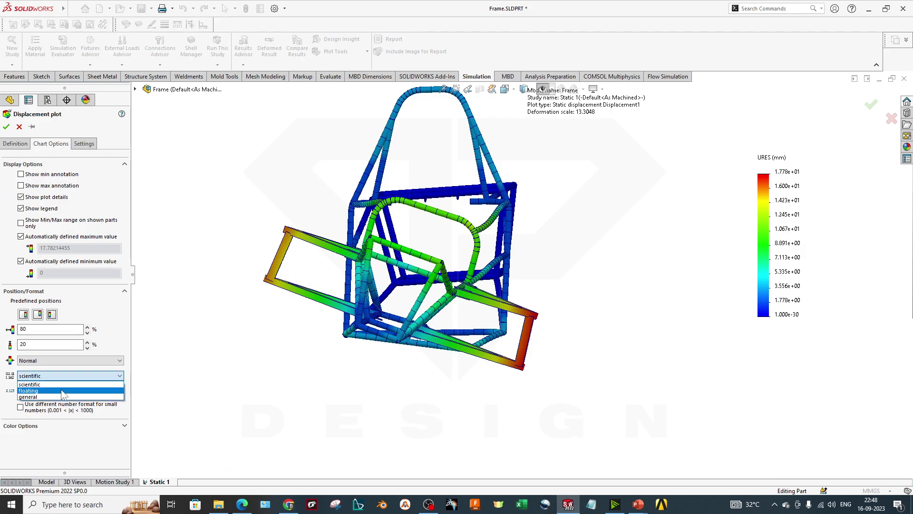
left_click(62, 390)
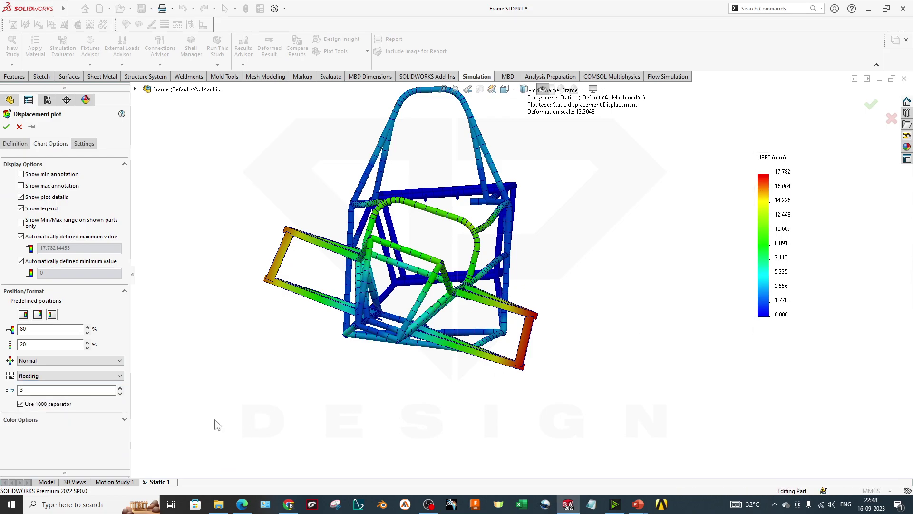
left_click(41, 375)
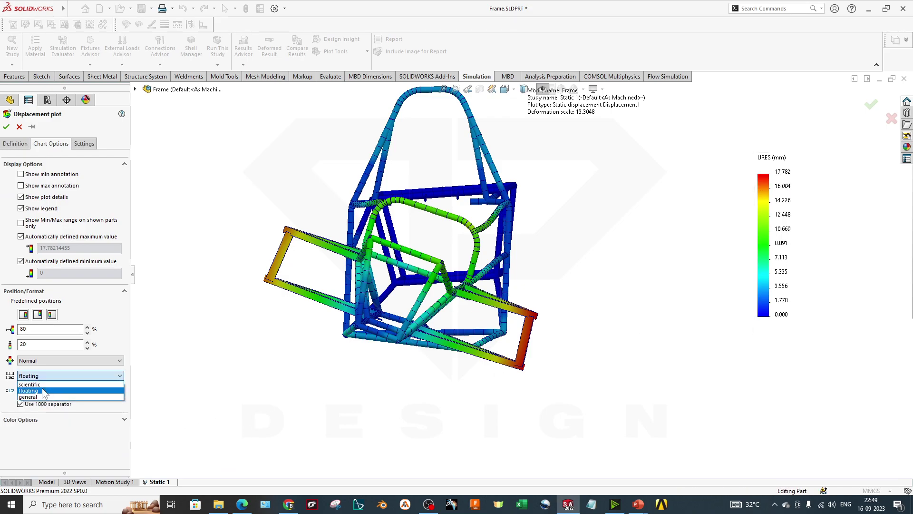
left_click(44, 391)
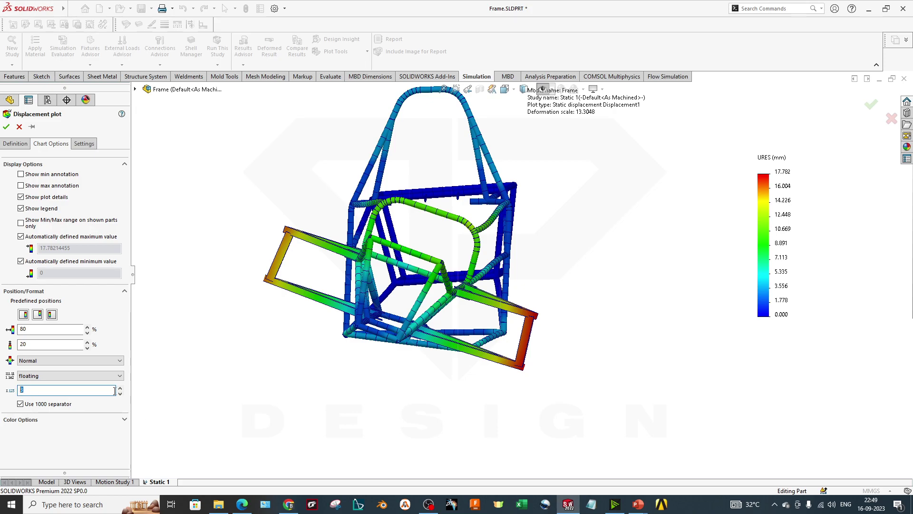
left_click(120, 387)
left_click(18, 146)
left_click(53, 144)
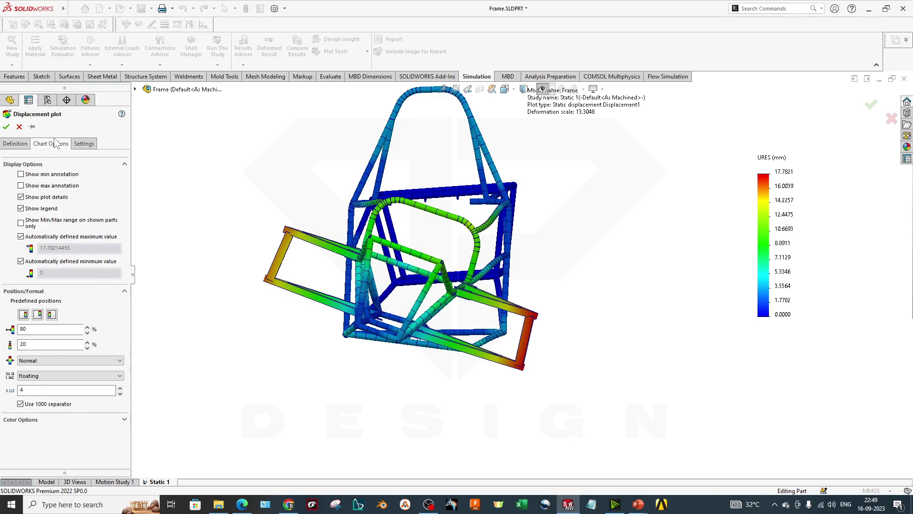
left_click(20, 174)
left_click(20, 186)
middle_click_drag(466, 333, 507, 360)
scroll(507, 359, "down", 3)
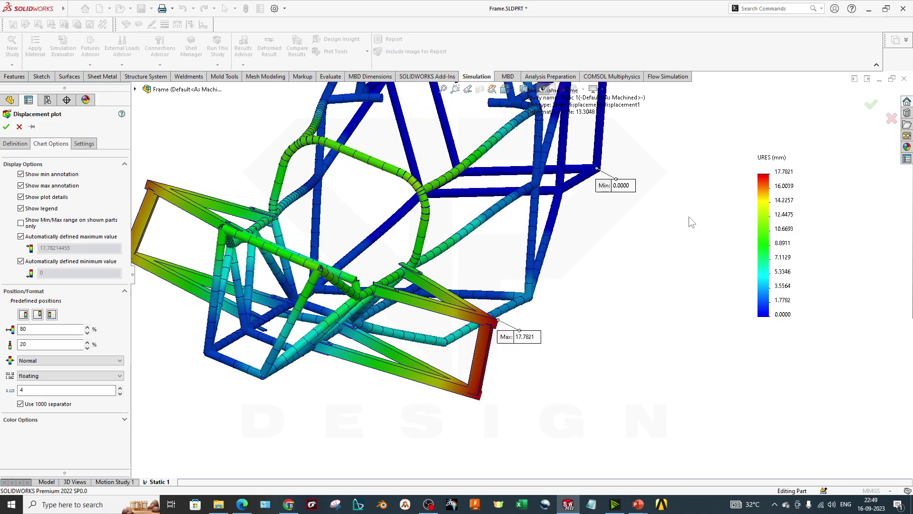
Close the plot settings and orbit the Displacement1 plot to inspect the frame's deformation.
left_click(6, 126)
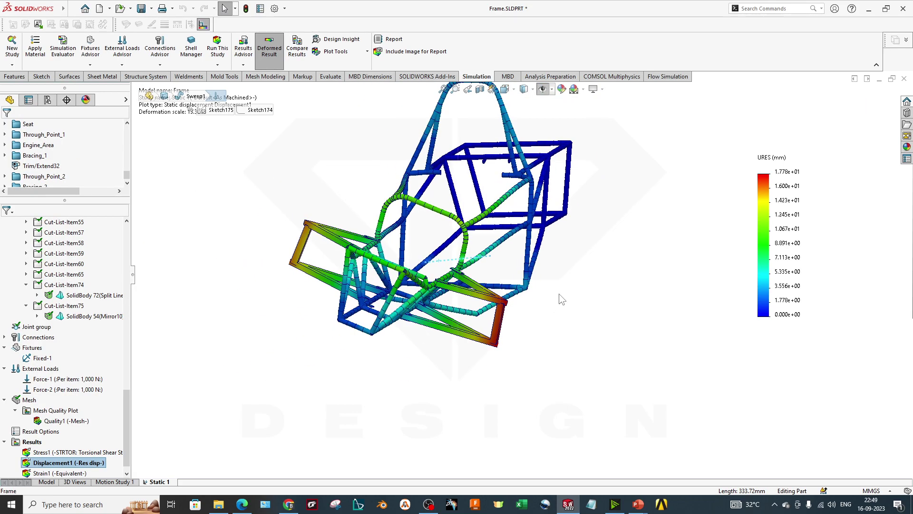
middle_click_drag(640, 342, 603, 326)
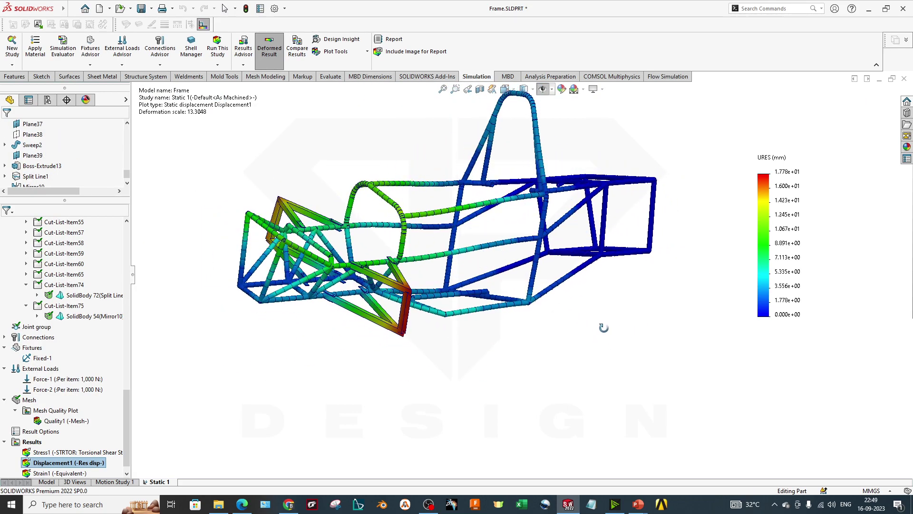
scroll(588, 283, "up", 3)
scroll(588, 283, "down", 5)
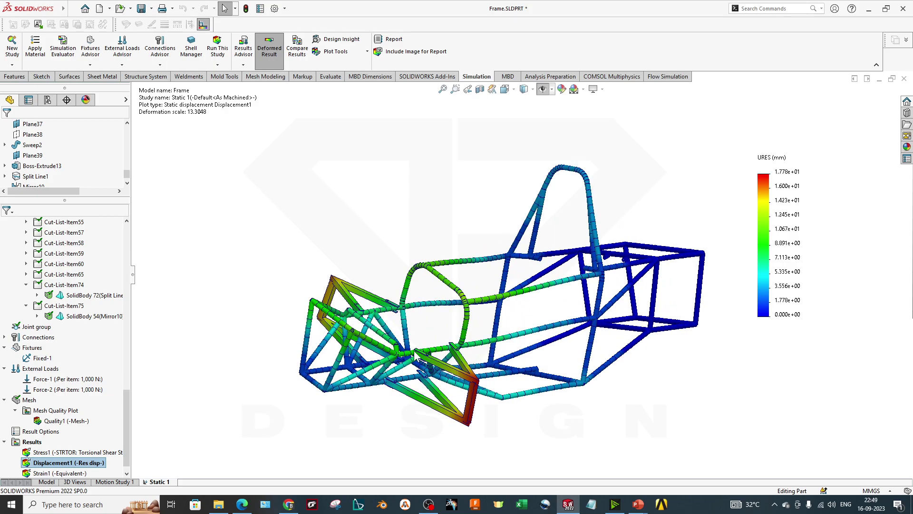
middle_click_drag(496, 354, 642, 338)
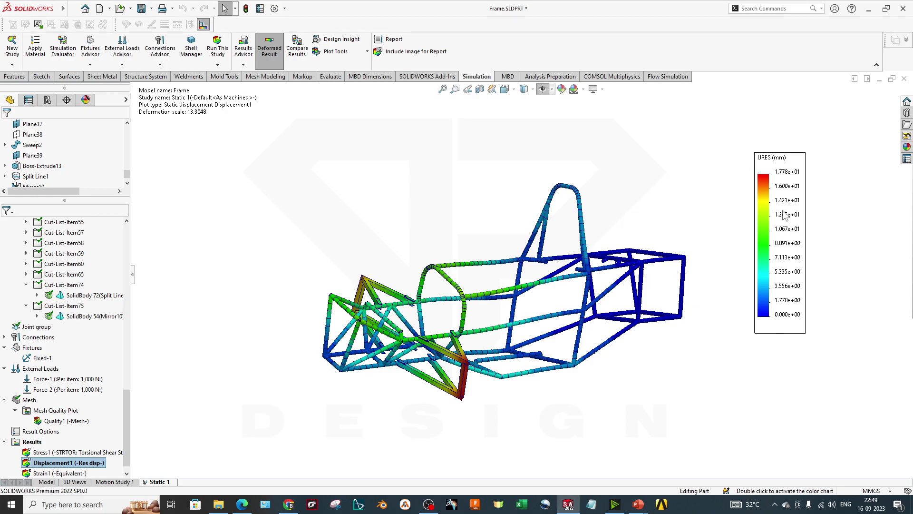
scroll(566, 331, "down", 2)
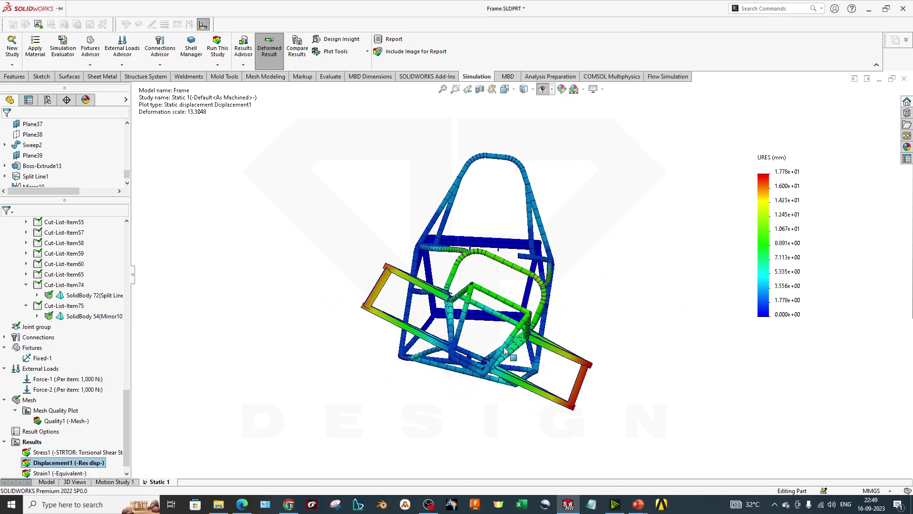
middle_click_drag(665, 355, 457, 382)
scroll(580, 383, "up", 3)
middle_click_drag(581, 383, 565, 381)
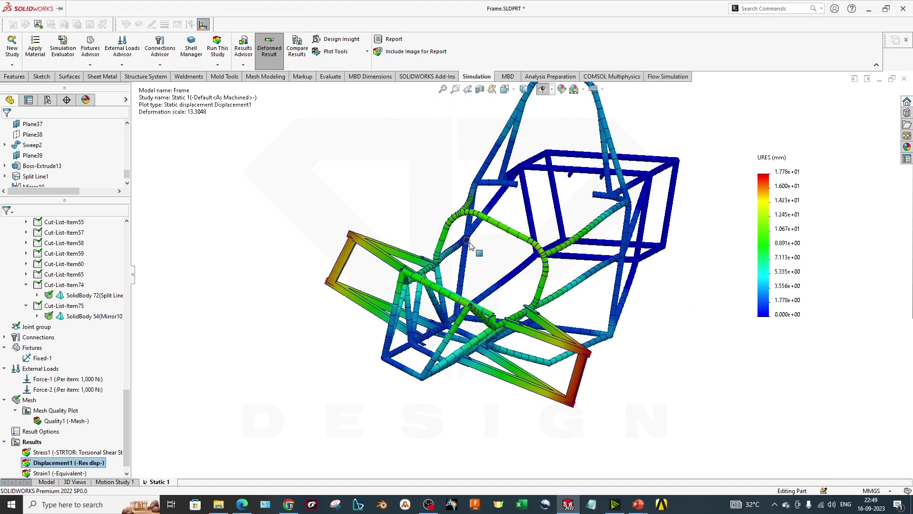
middle_click_drag(583, 307, 570, 302)
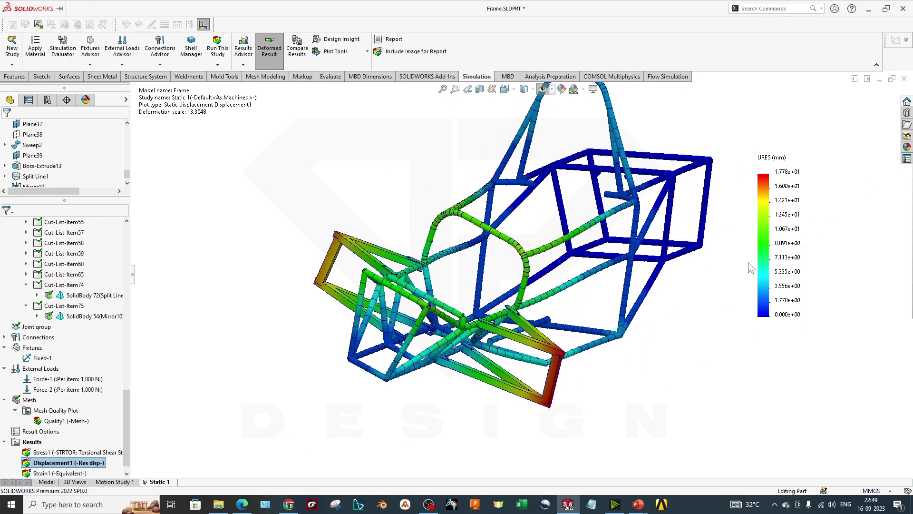
Show Stress1 and redefine it as P1: 1st Principal Stress on solids and shells.
double_click(52, 452)
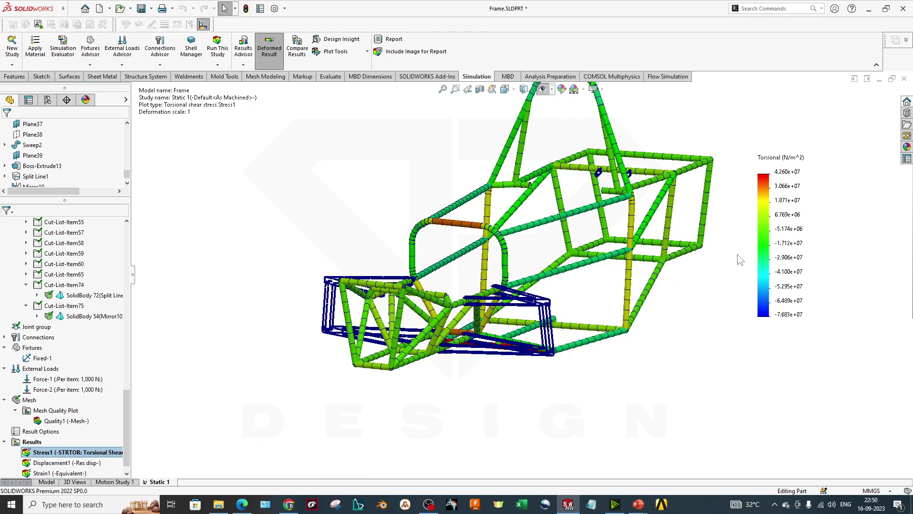
double_click(773, 259)
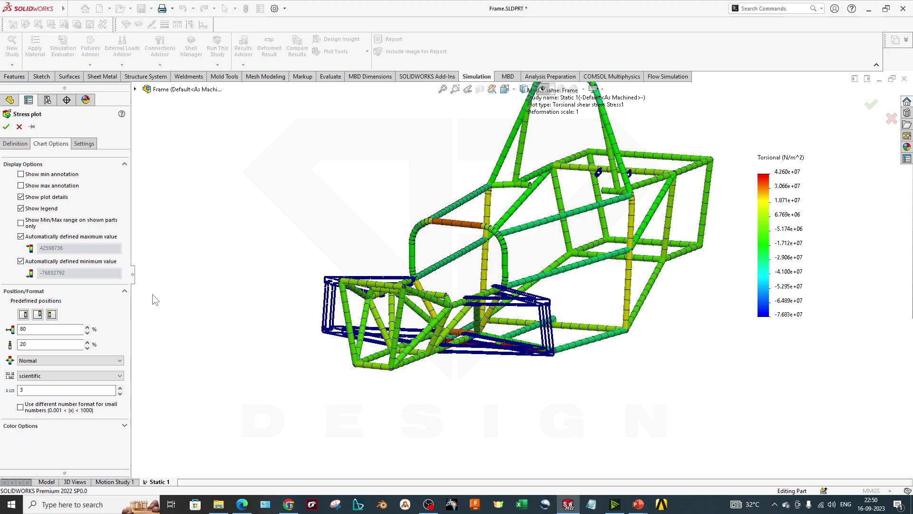
left_click(16, 144)
left_click(43, 174)
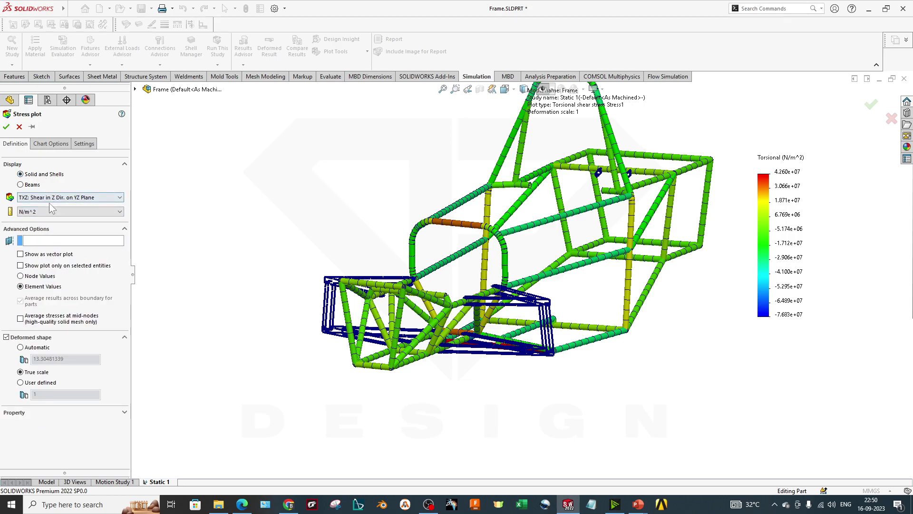
left_click(50, 199)
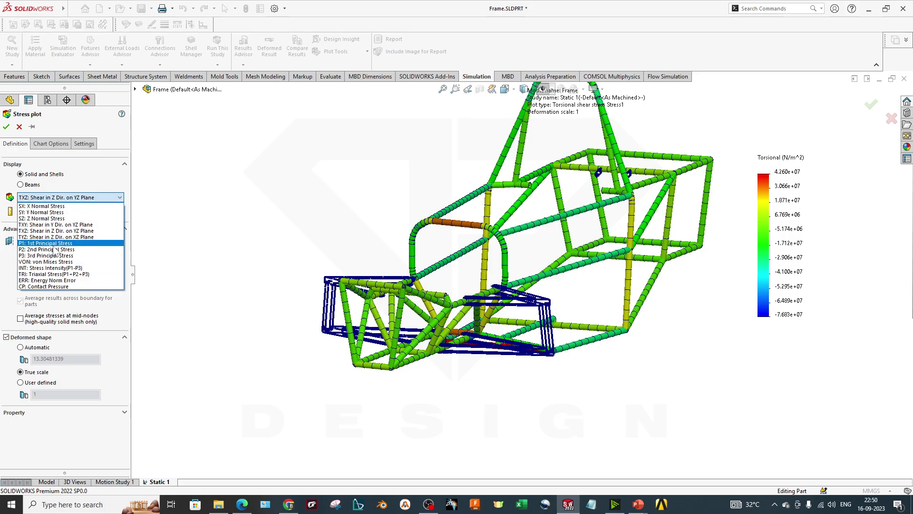
left_click(66, 206)
left_click(71, 196)
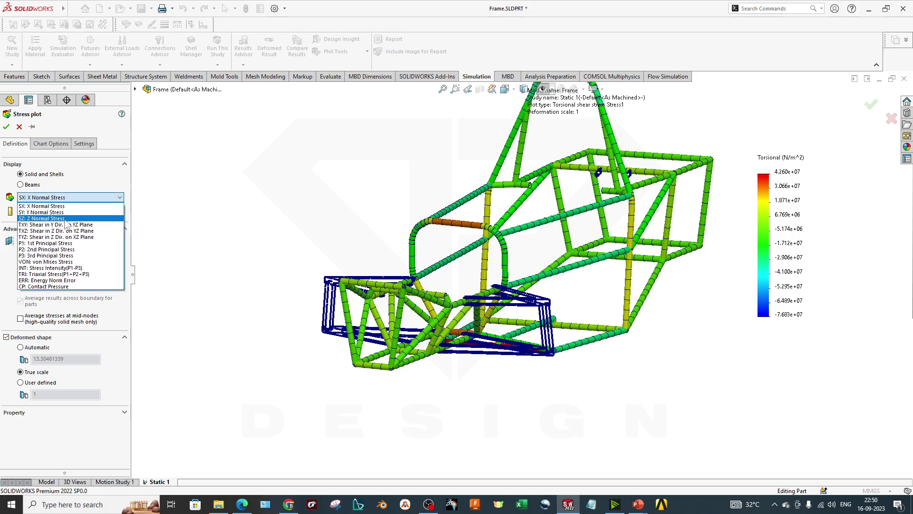
left_click(64, 243)
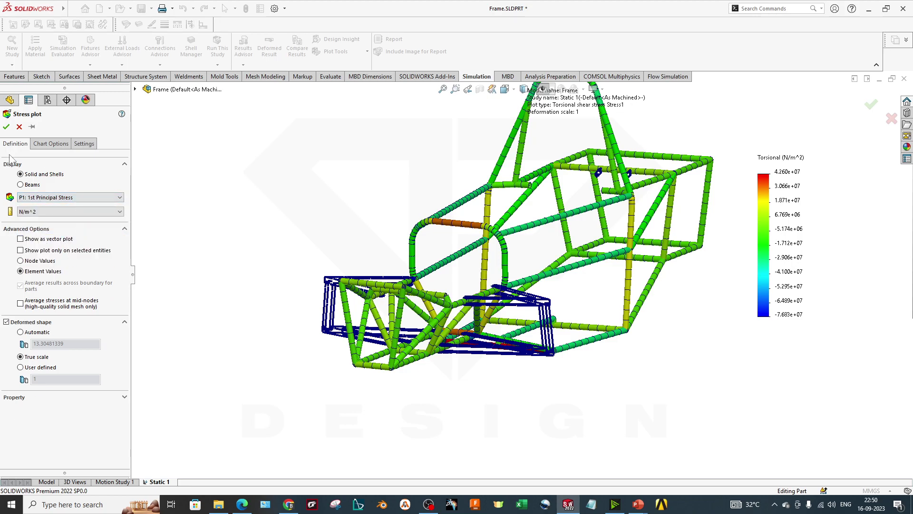
Apply the P1 stress plot and inspect the frame's rear section.
left_click(6, 127)
scroll(466, 344, "down", 6)
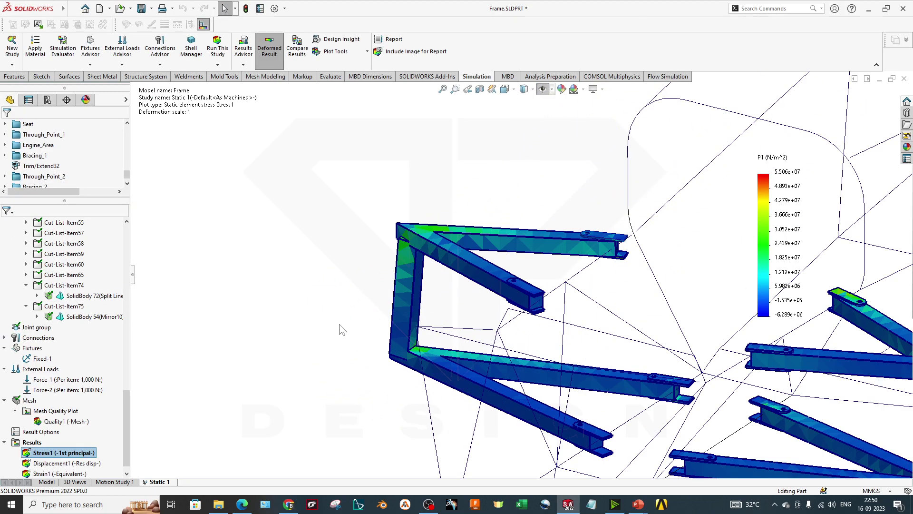
scroll(466, 344, "up", 5)
middle_click_drag(466, 344, 381, 304)
scroll(381, 303, "down", 4)
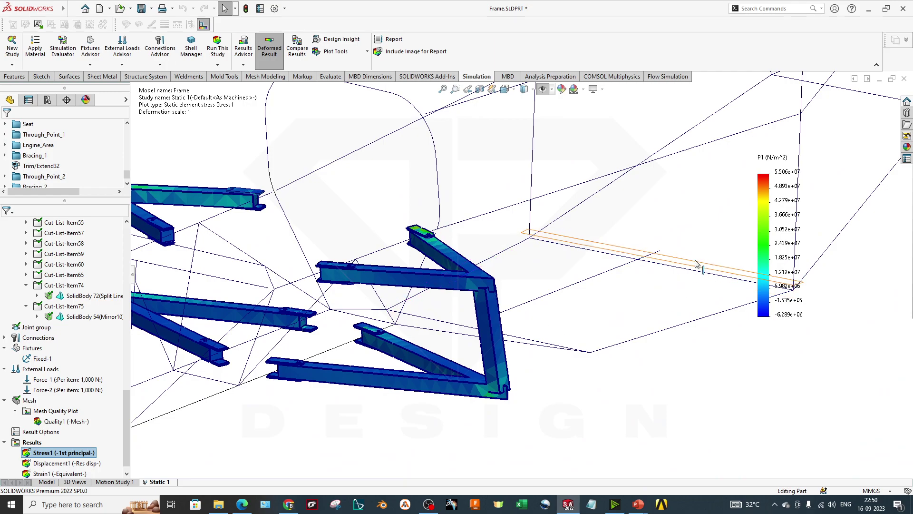
Redefine Stress1 to show beam Axial stress in N/m^2.
double_click(793, 233)
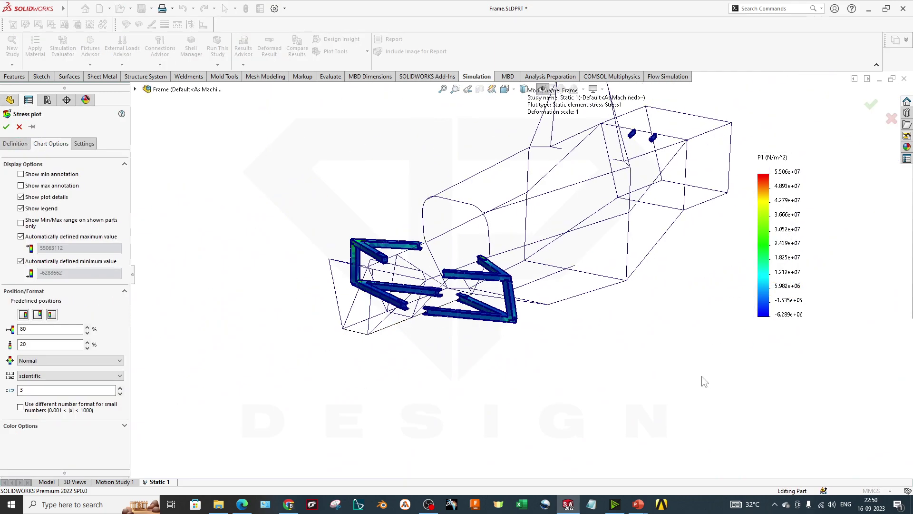
left_click(15, 143)
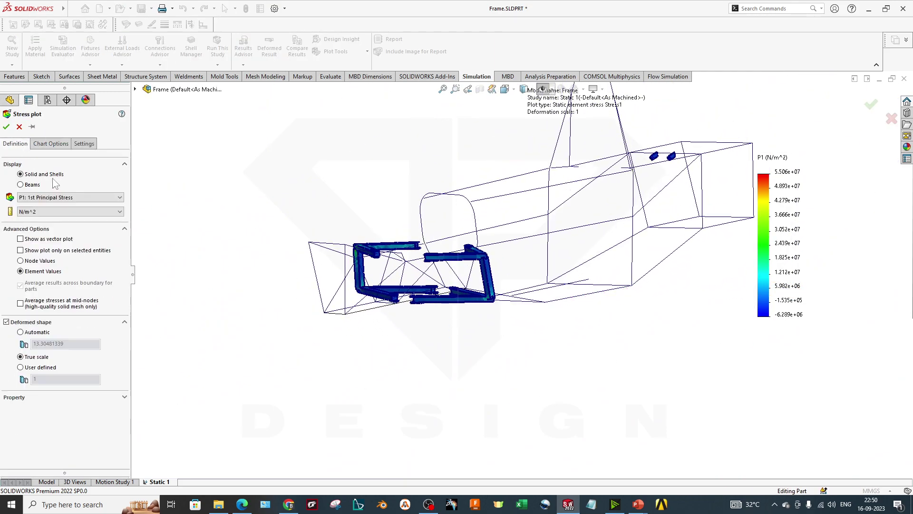
left_click(30, 184)
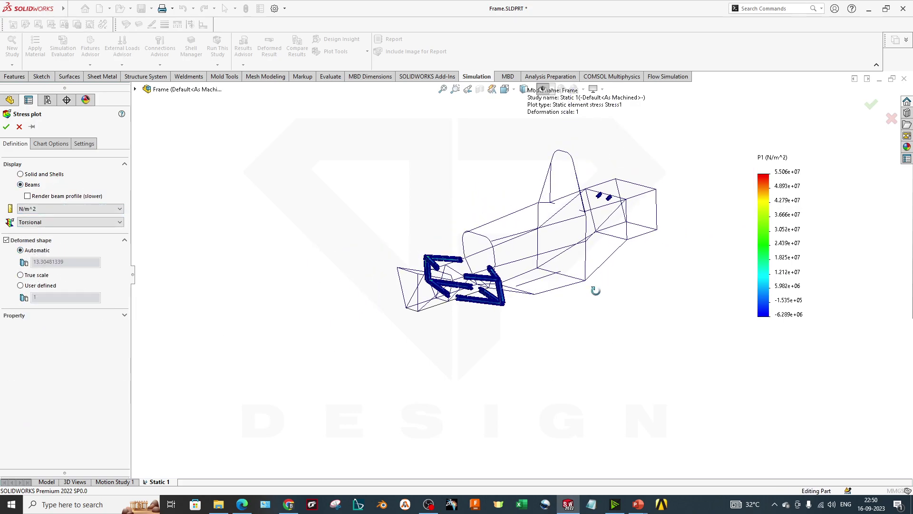
left_click(40, 175)
left_click(33, 184)
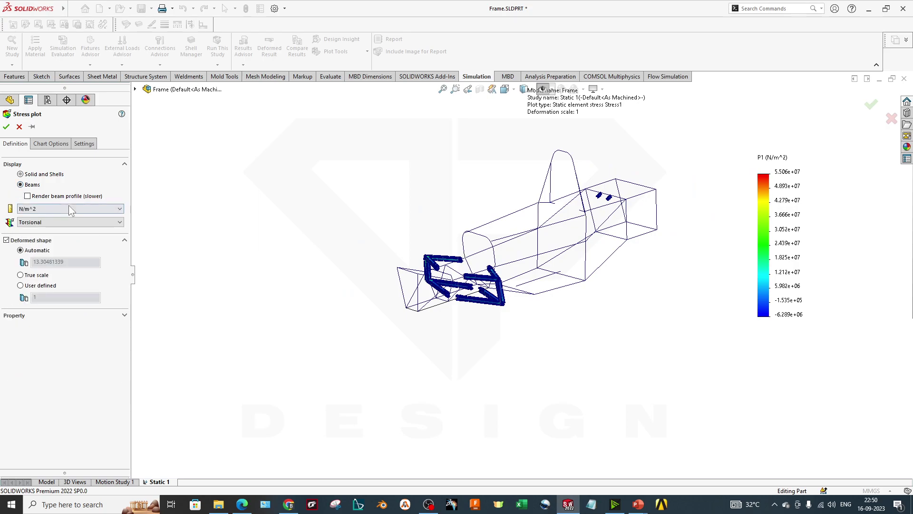
left_click(64, 209)
left_click(64, 211)
left_click(65, 224)
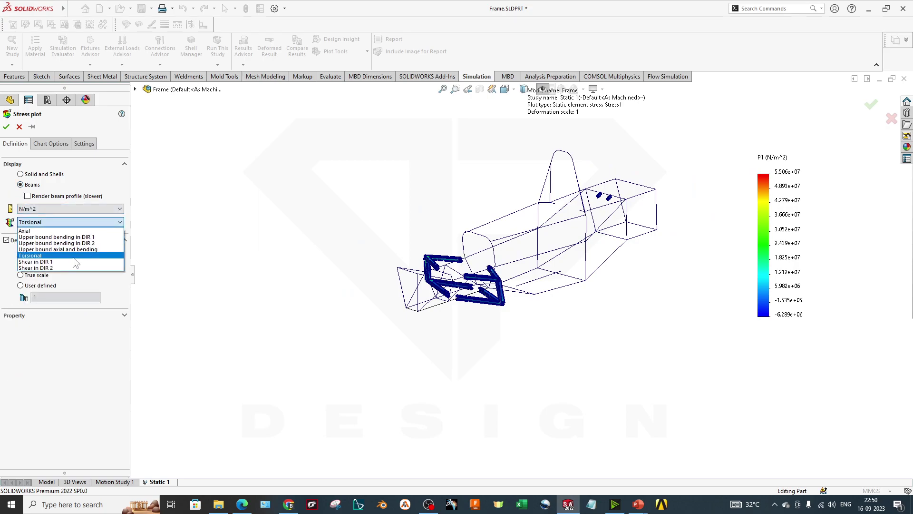
left_click(67, 231)
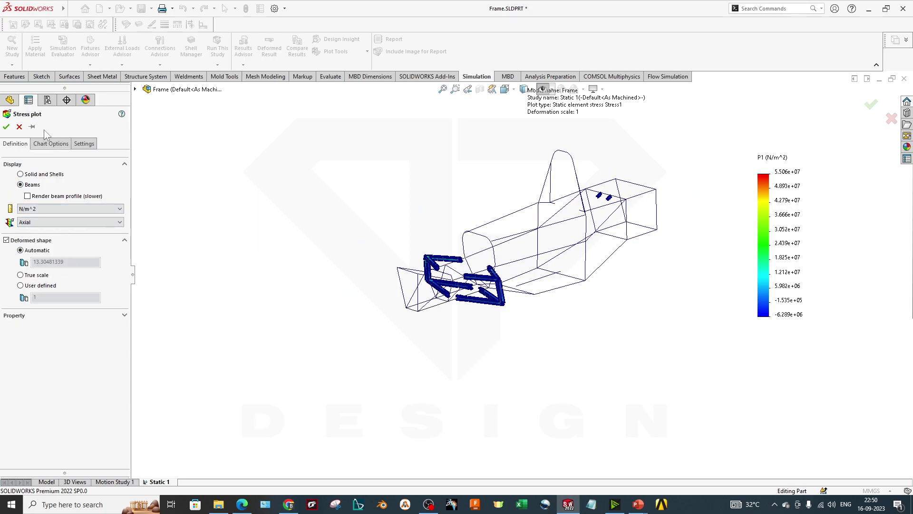
left_click(6, 126)
Give the Stress1 axial stress plot a user-defined deformation scale of 50.
scroll(509, 259, "down", 3)
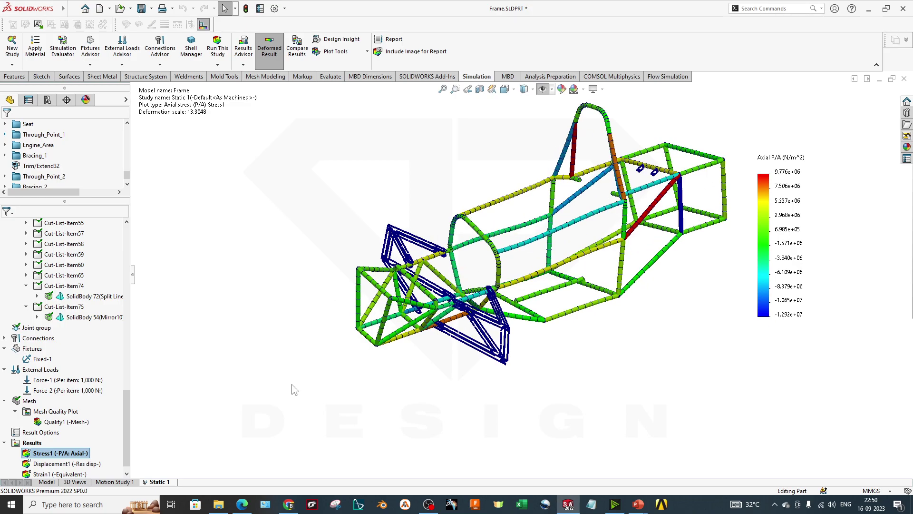
right_click(71, 457)
left_click(83, 290)
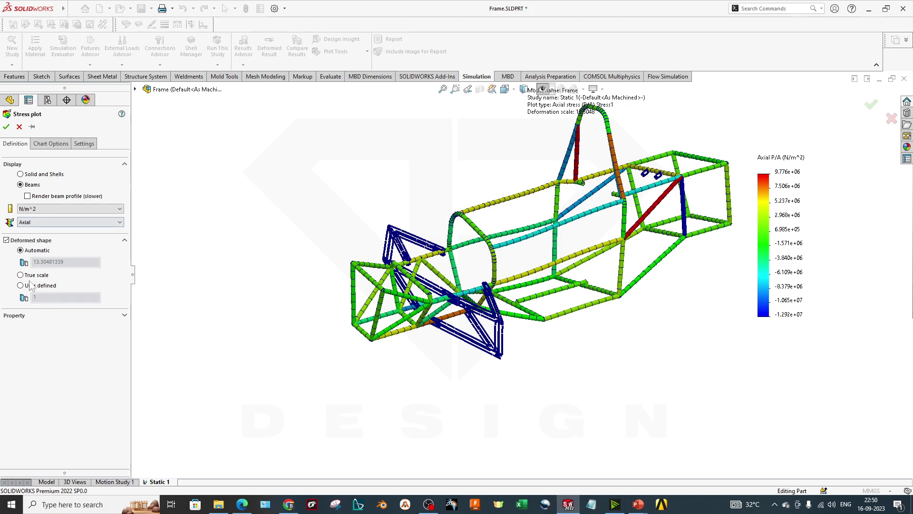
left_click(30, 285)
type("50")
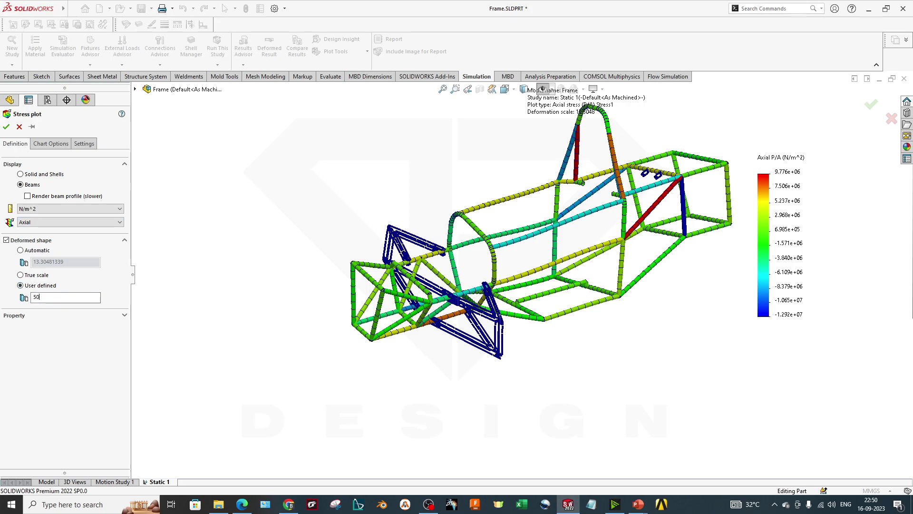
left_click(6, 126)
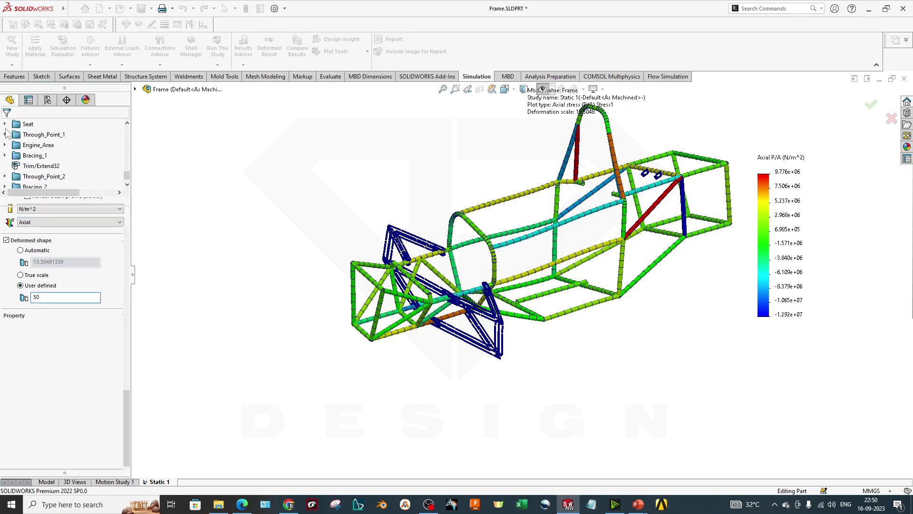
middle_click_drag(547, 333, 618, 376)
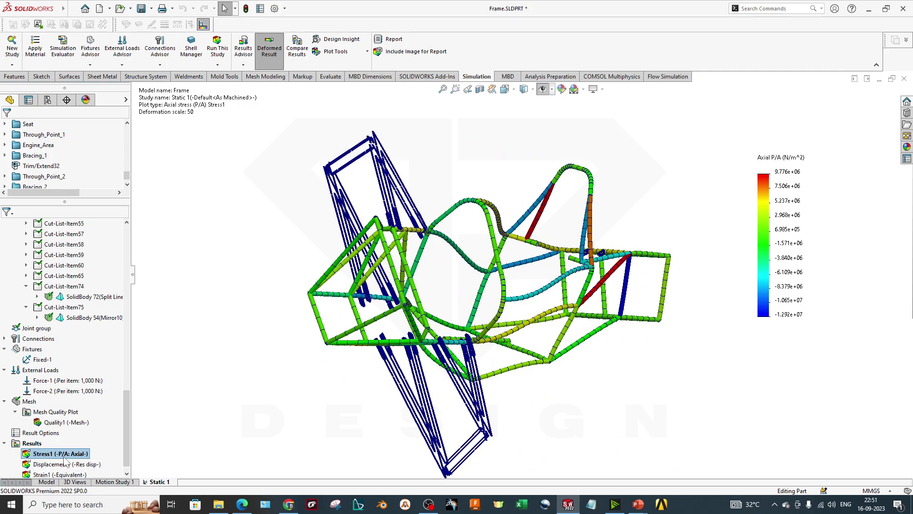
left_click(67, 475)
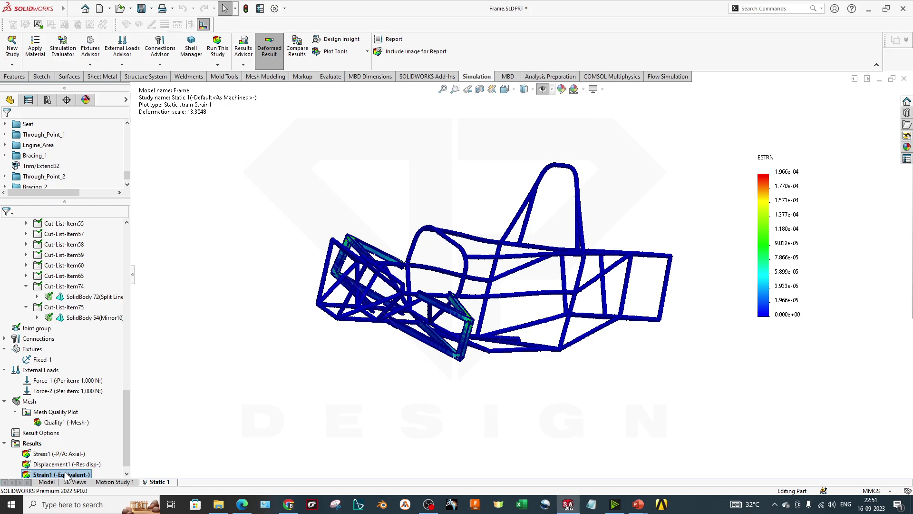
double_click(66, 464)
double_click(72, 454)
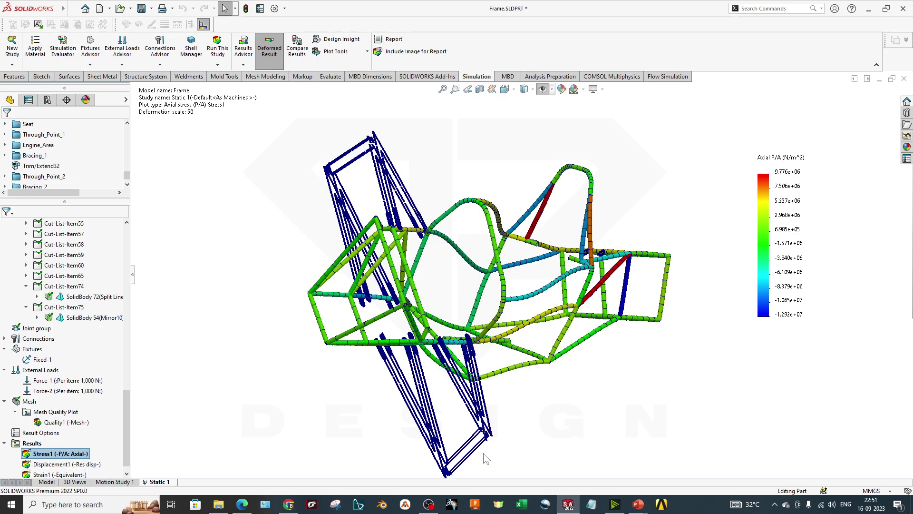
middle_click_drag(485, 458, 469, 323)
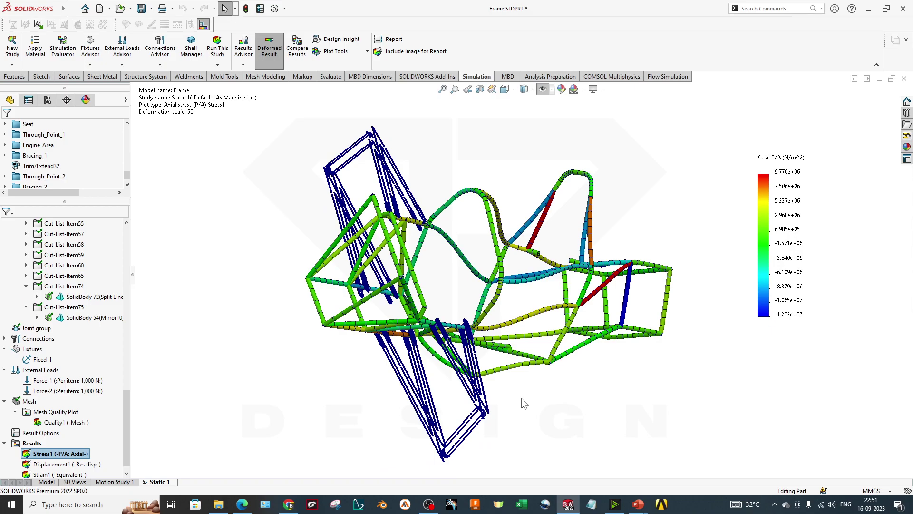